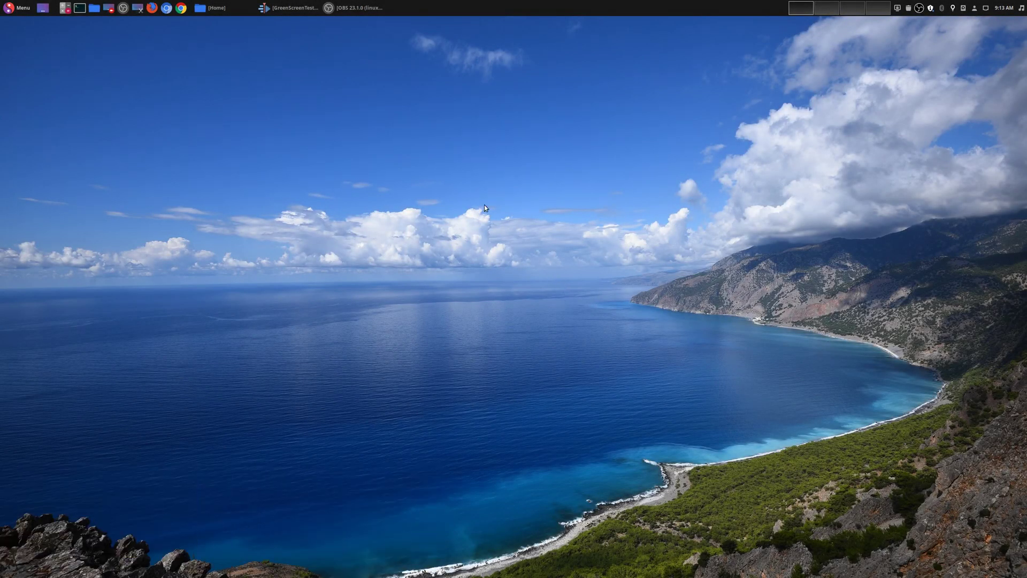
Restore the Kdenlive GreenScreenTest project window from the taskbar
click(298, 9)
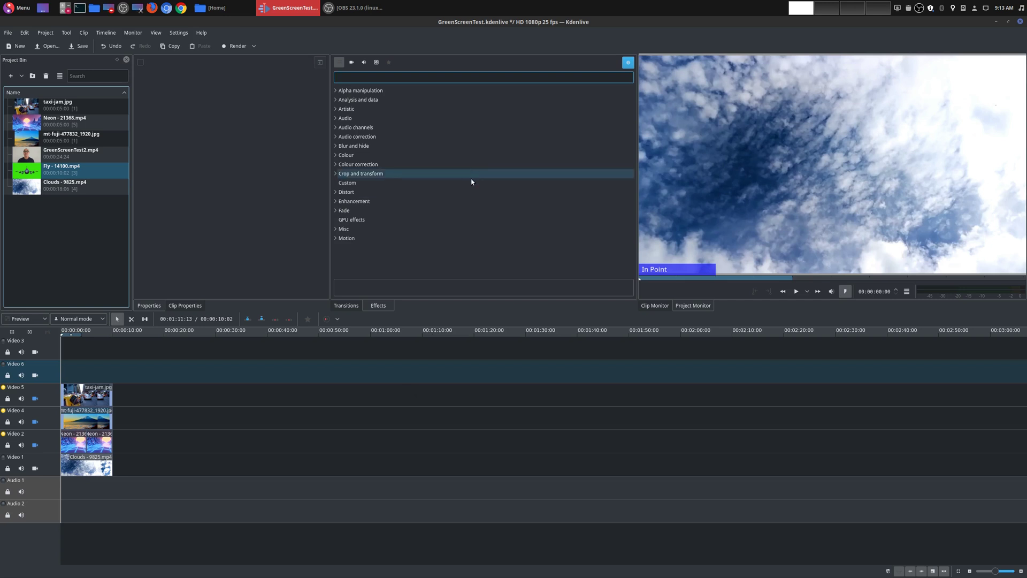
Search the Effects panel for 'chroma', then clear it to reveal Chroma Key under Alpha manipulation
click(370, 81)
text(chrom)
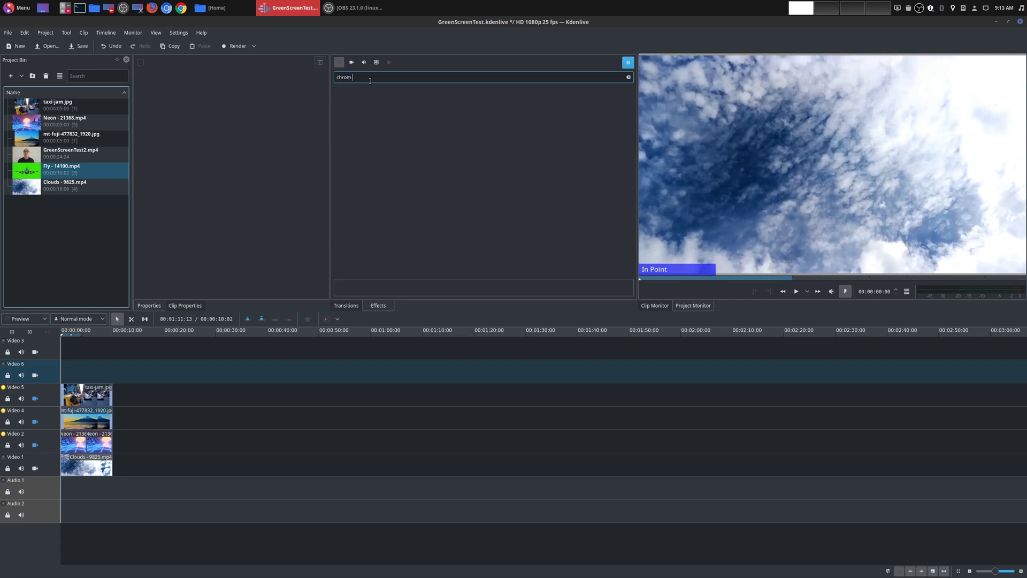
text(a)
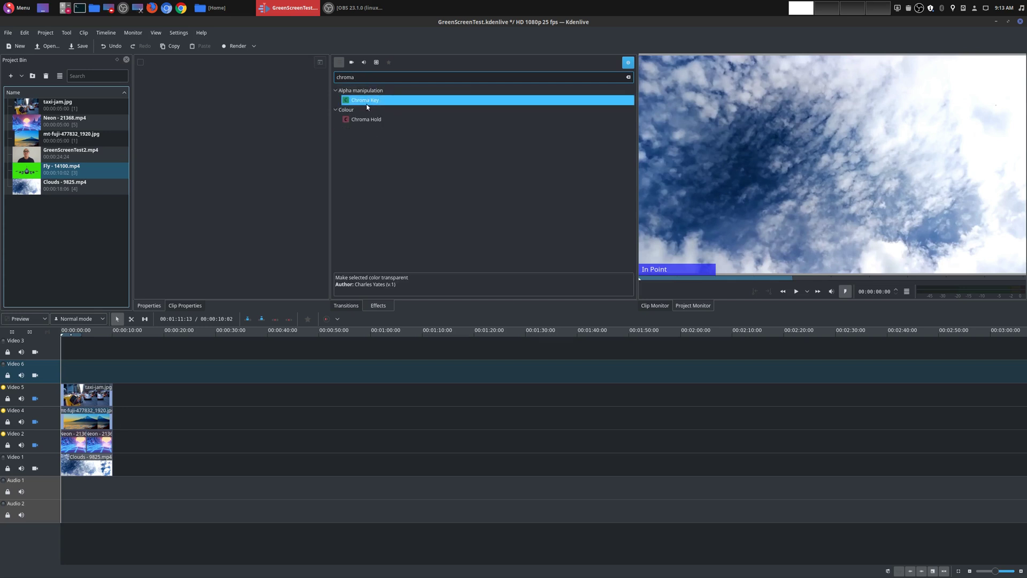
click(629, 78)
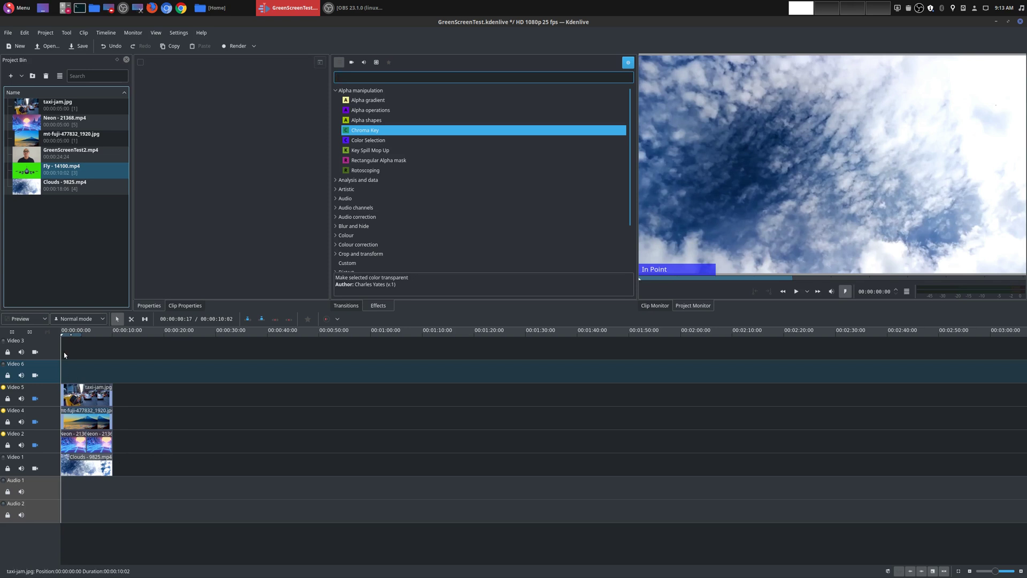
Play the clouds background on the timeline, stop, and rewind to the start
key(space)
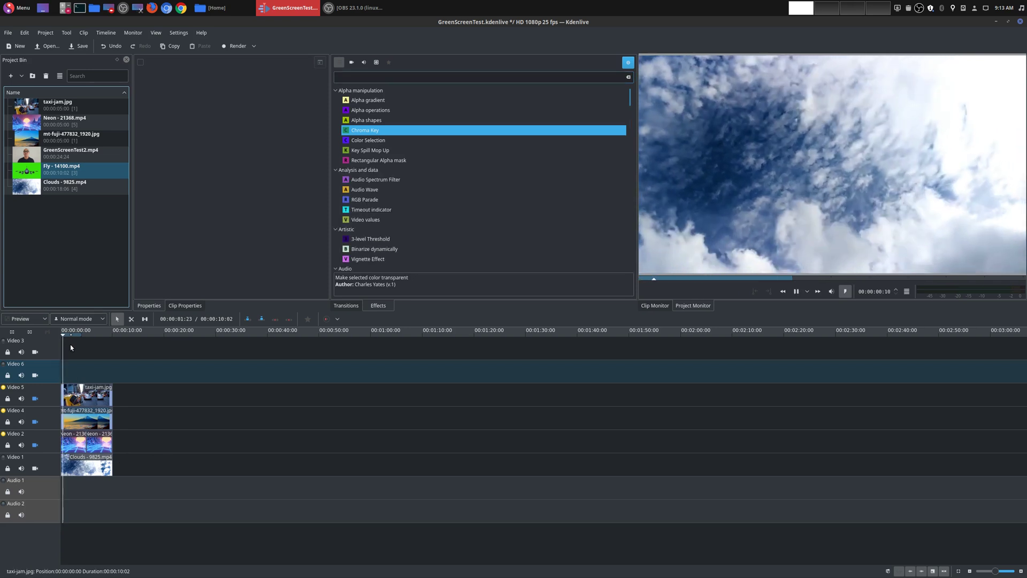
key(space)
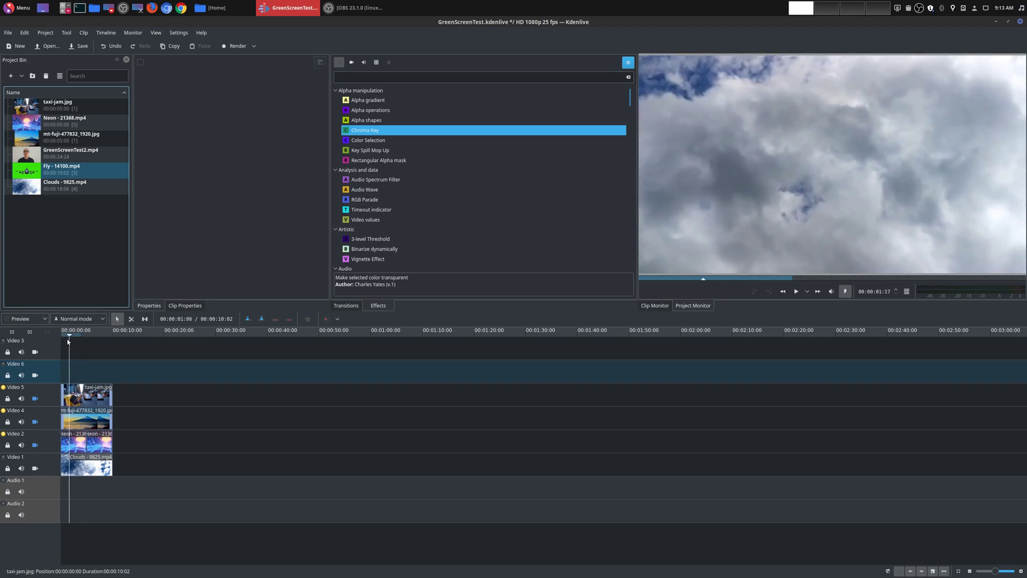
key(Home)
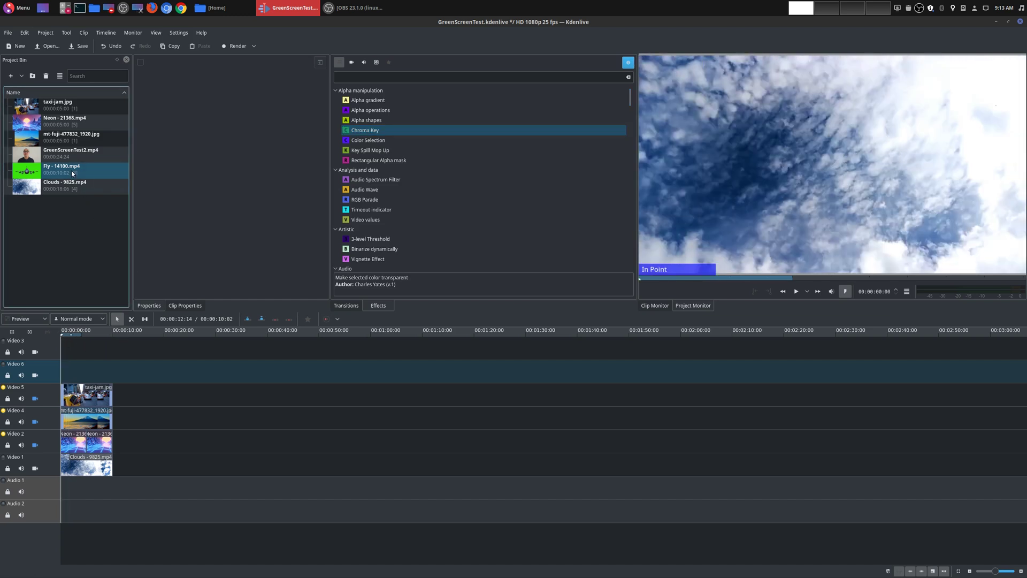
Put Fly - 14100.mp4 at 00:00 on Video 3 and preview the jet on green
drag(70, 171, 81, 347)
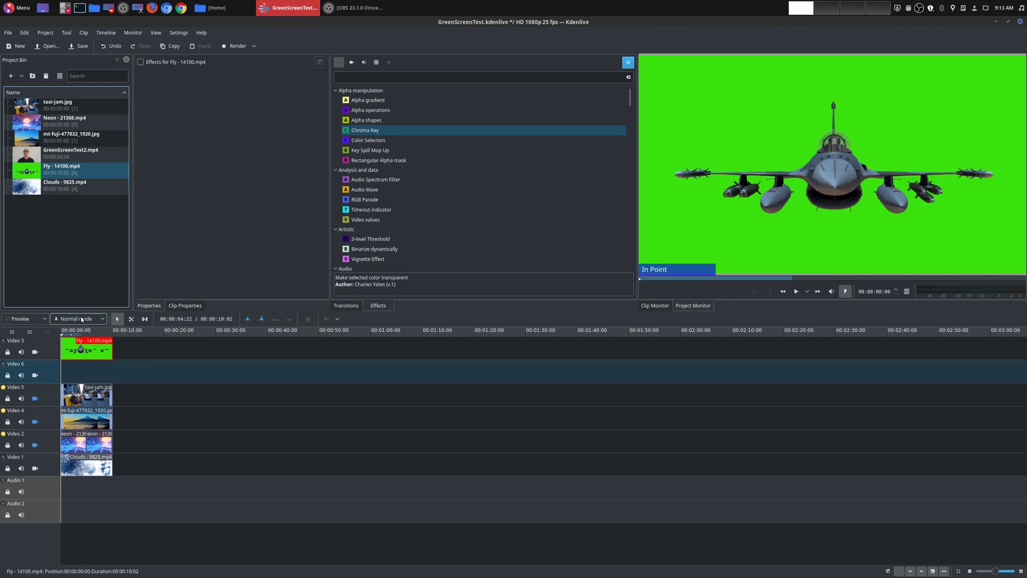
key(space)
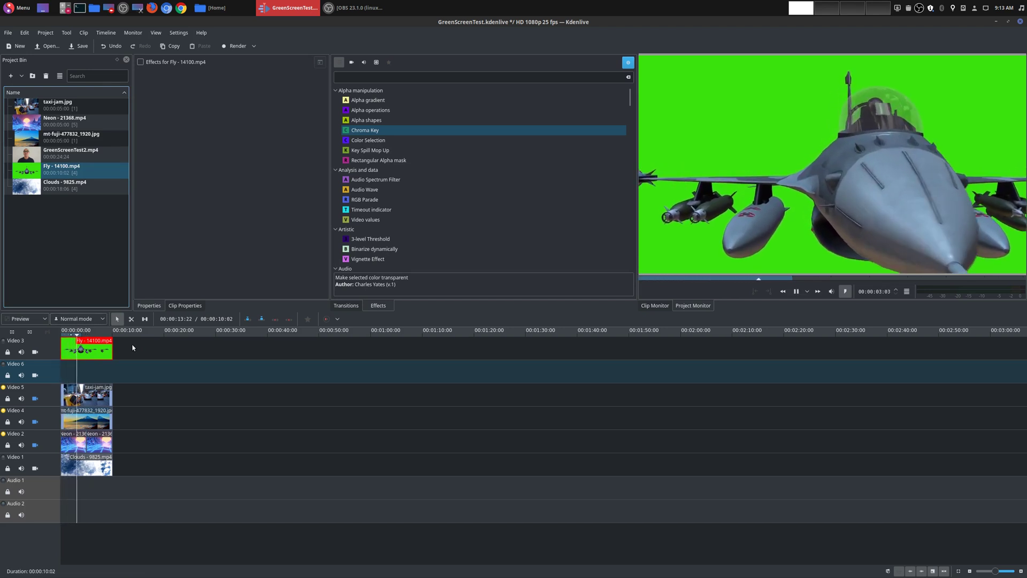
key(space)
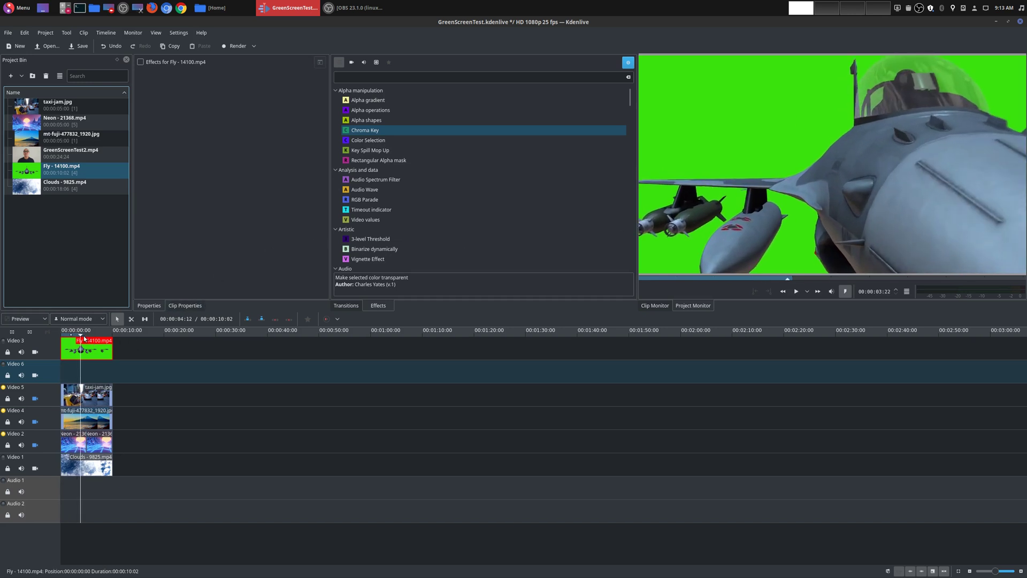
drag(81, 335, 55, 337)
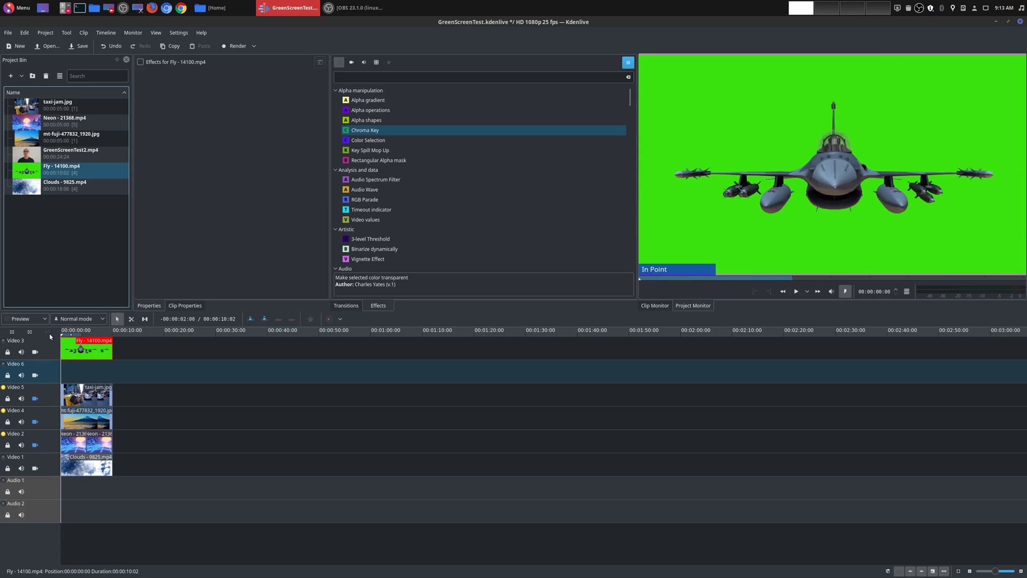
Apply Chroma Key to the Fly clip with a green key colour and Variance raised to 206
drag(381, 131, 95, 351)
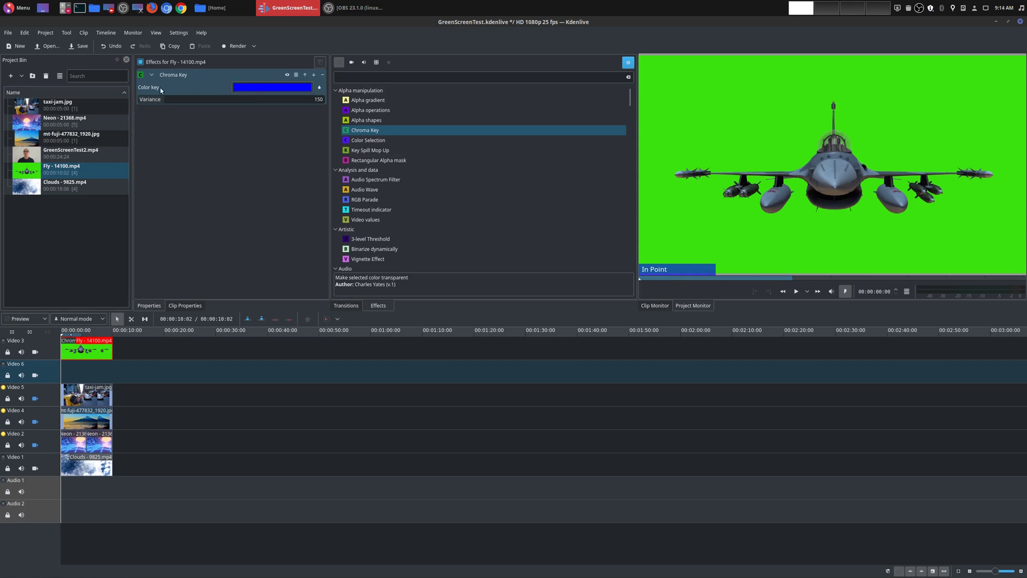
click(273, 85)
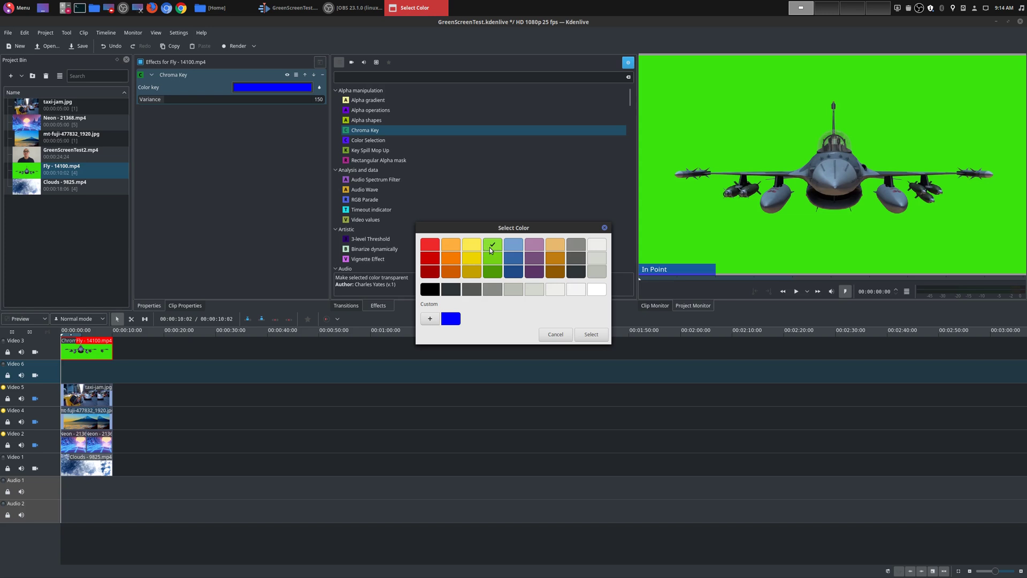
click(584, 340)
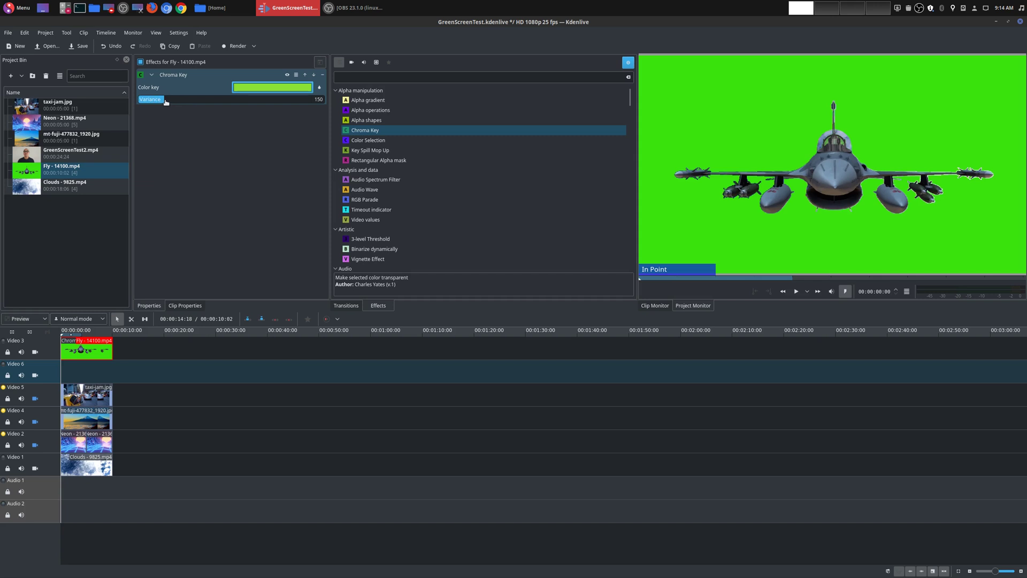
drag(165, 103, 182, 102)
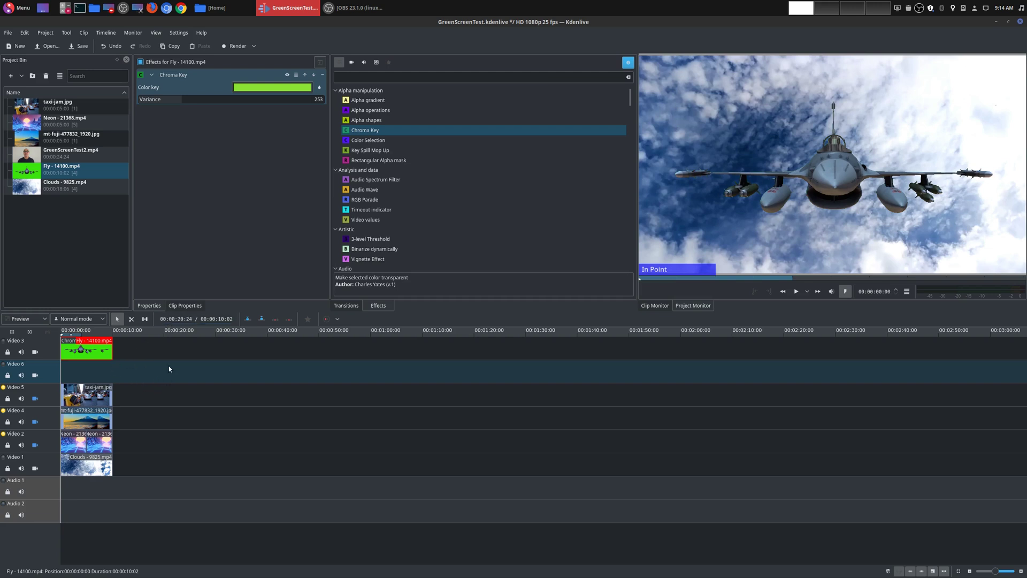
Play the keyed jet over the clouds, retune Chroma Key Variance to 230, and replay
key(space)
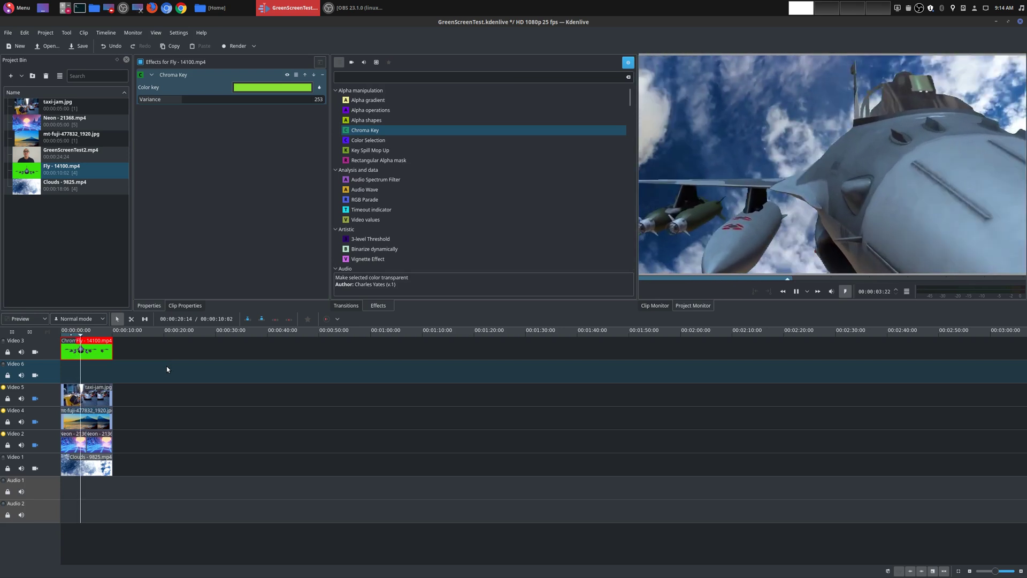
key(space)
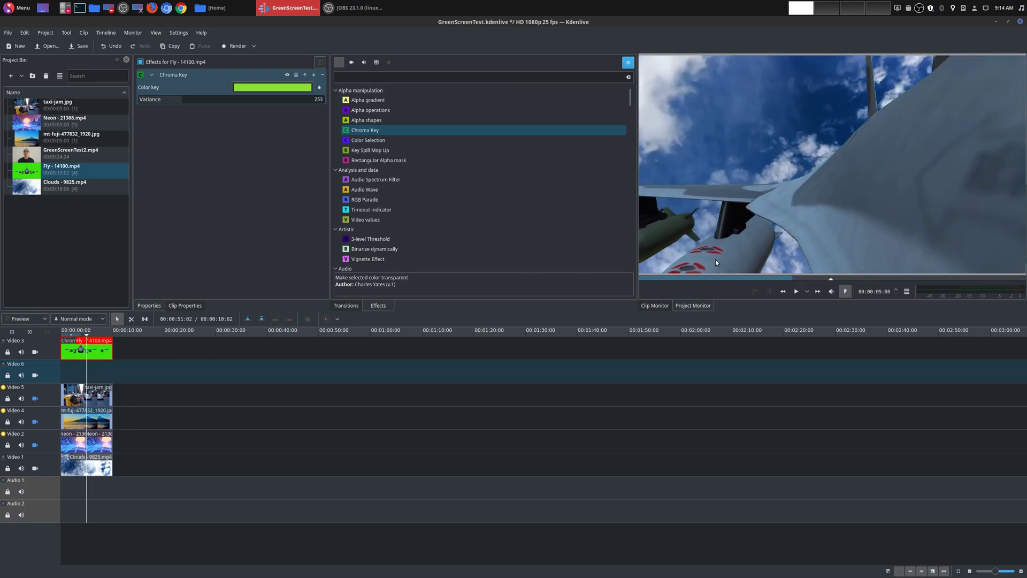
mouse_move(186, 100)
mouse_down()
mouse_move(195, 102)
mouse_move(129, 106)
mouse_move(178, 104)
mouse_up()
click(785, 203)
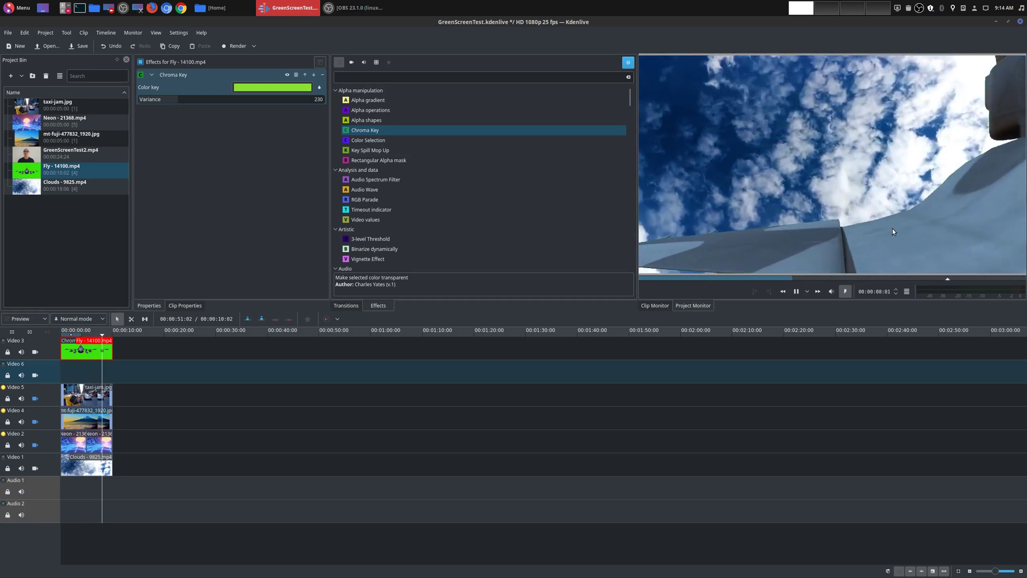
click(892, 229)
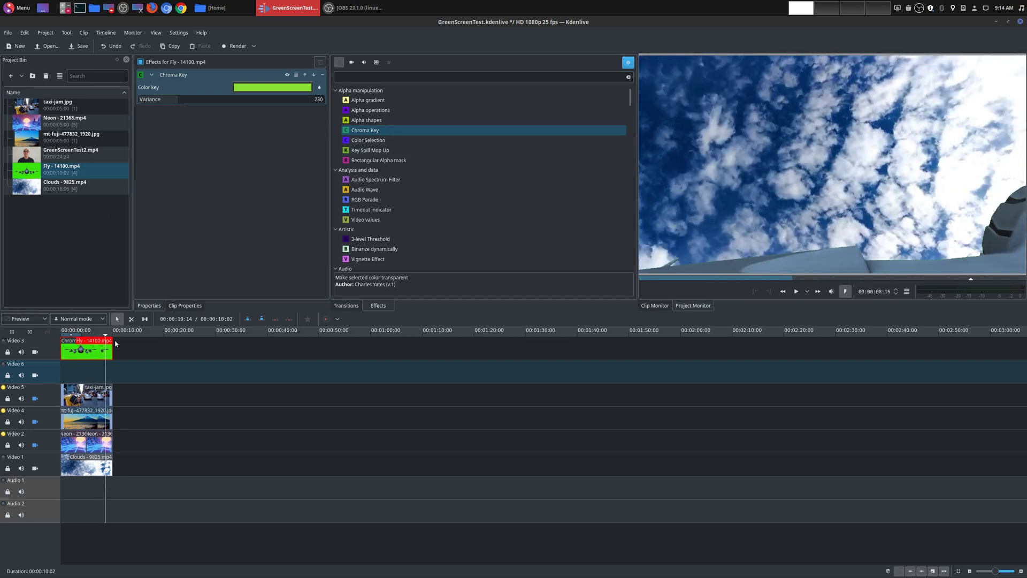
key(Home)
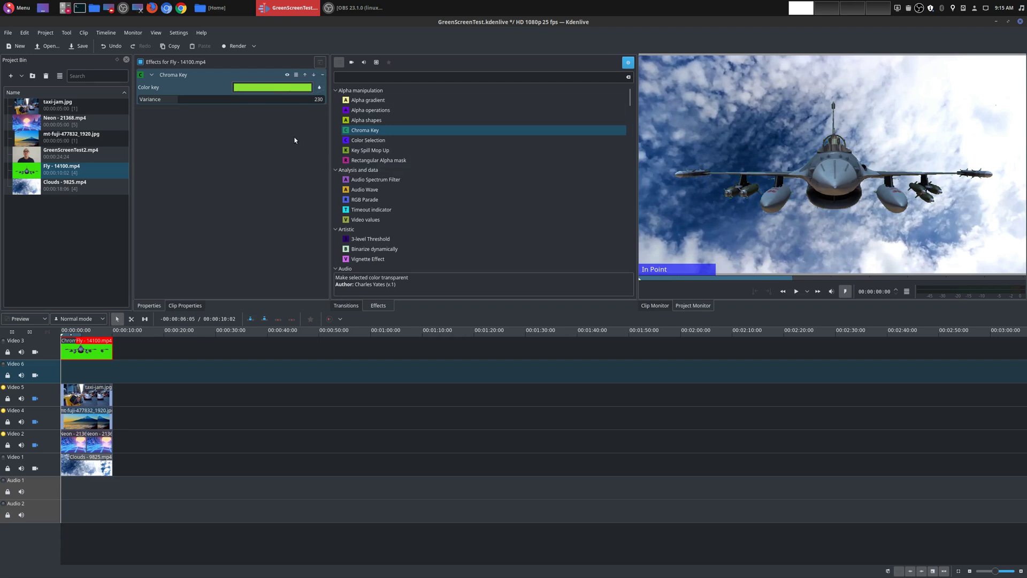
Reapply Chroma Key to the Fly clip, eyedrop the monitor's green, and lower Variance to 111
click(322, 76)
drag(383, 135, 88, 349)
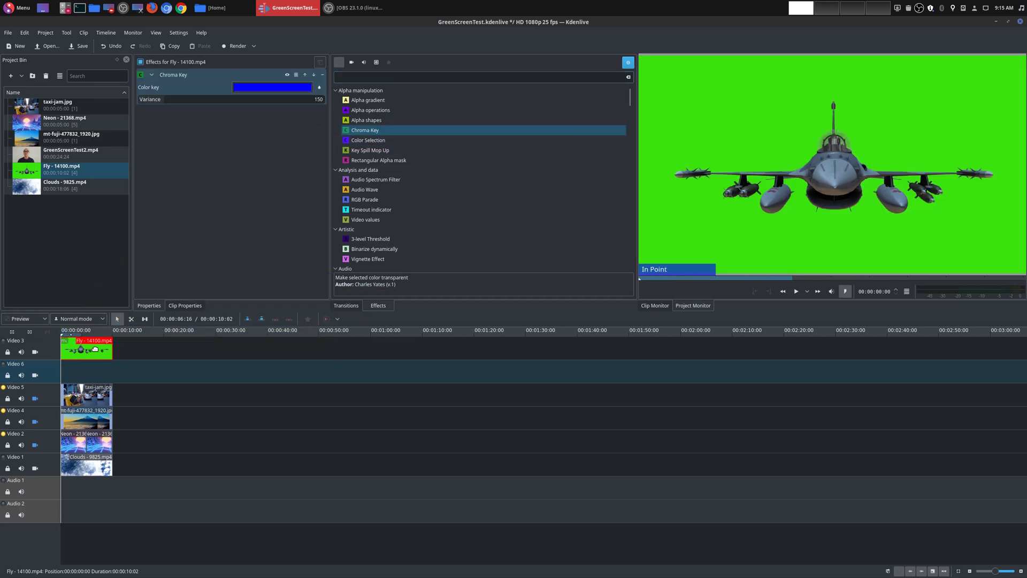
click(320, 88)
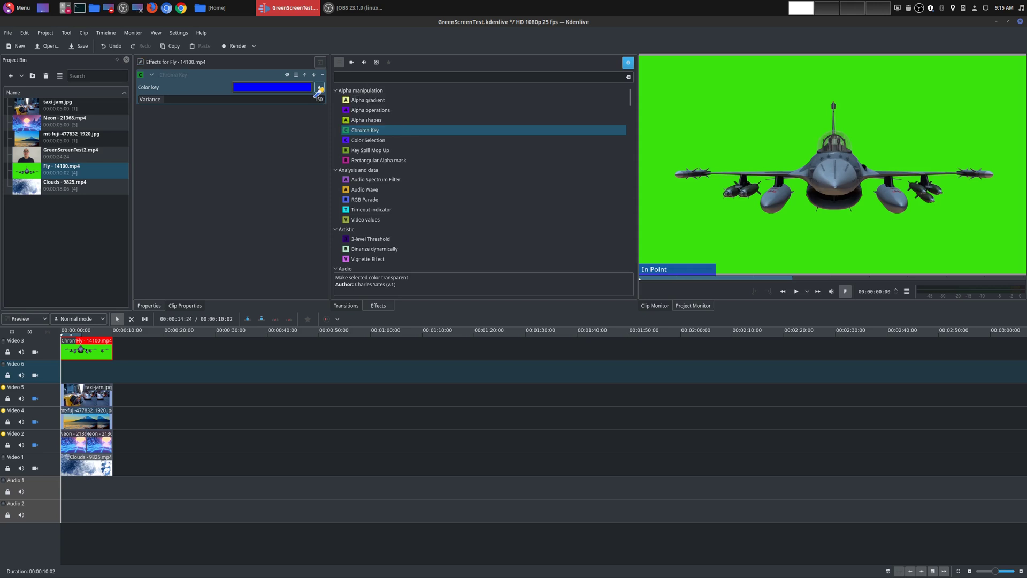
click(752, 113)
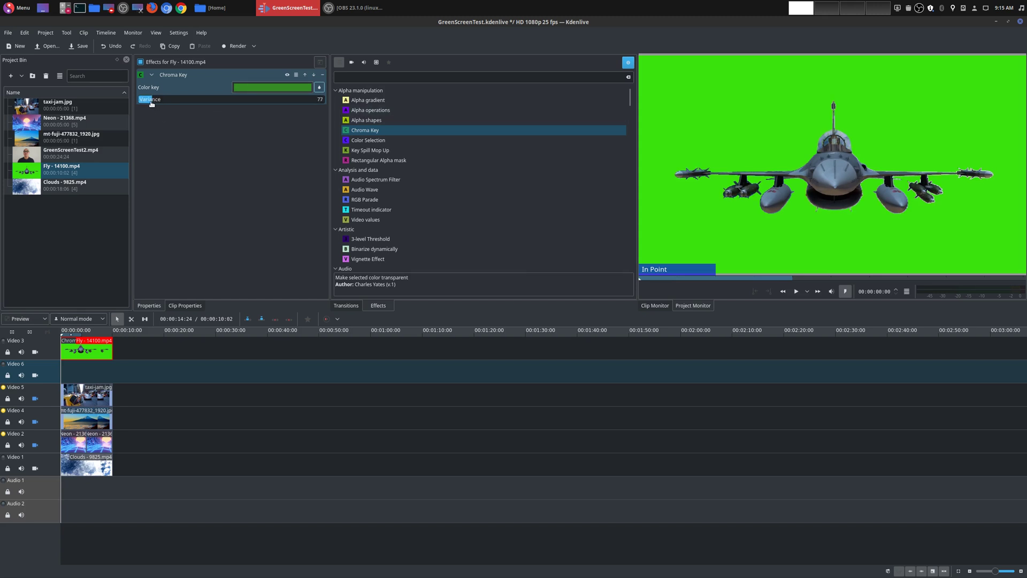
mouse_move(161, 102)
mouse_down()
mouse_move(185, 102)
mouse_move(158, 107)
mouse_up()
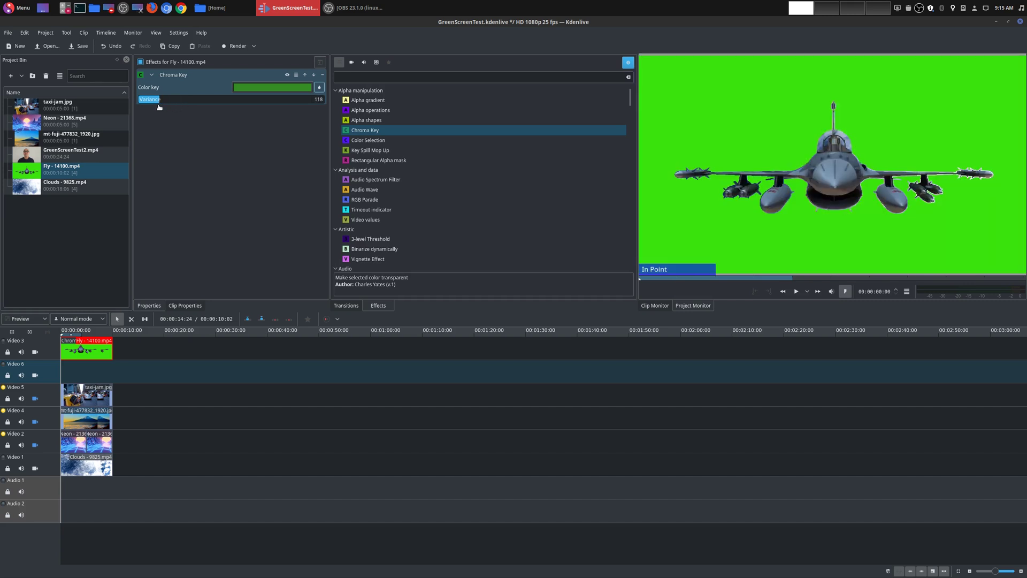
Choose a light green key colour, raise Variance to 225, and play to check the key
click(294, 87)
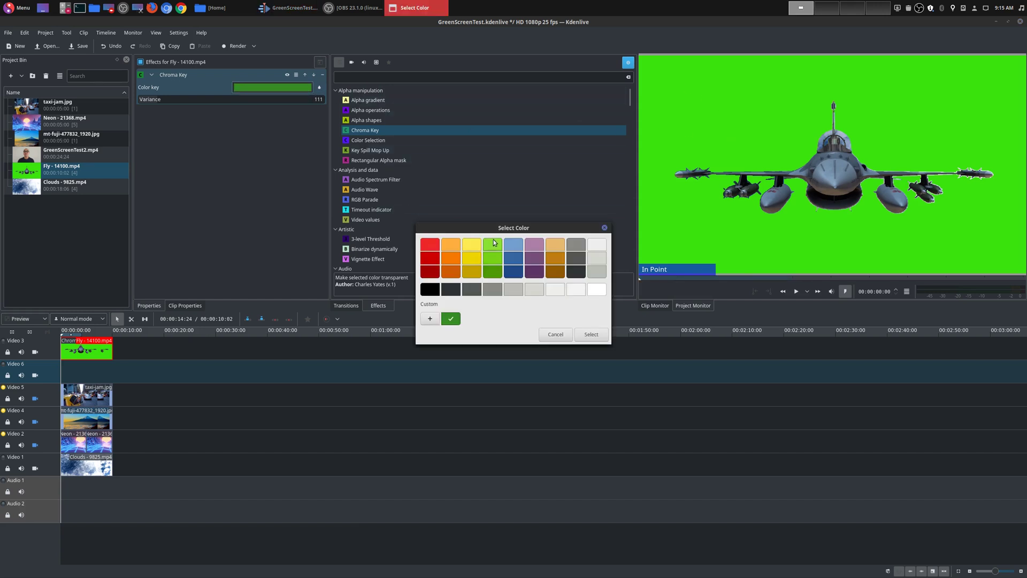
click(495, 246)
click(588, 334)
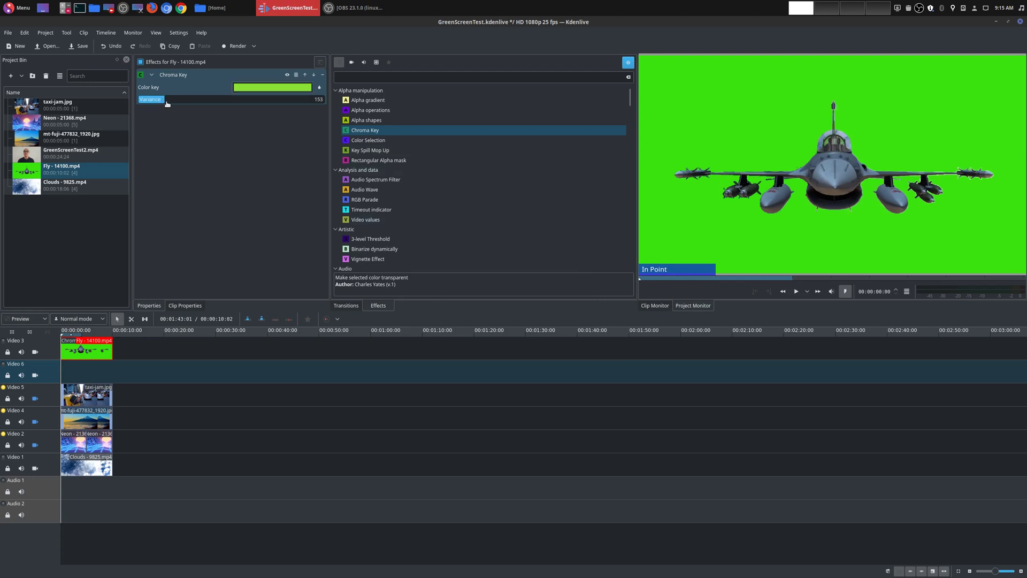
drag(158, 102, 178, 105)
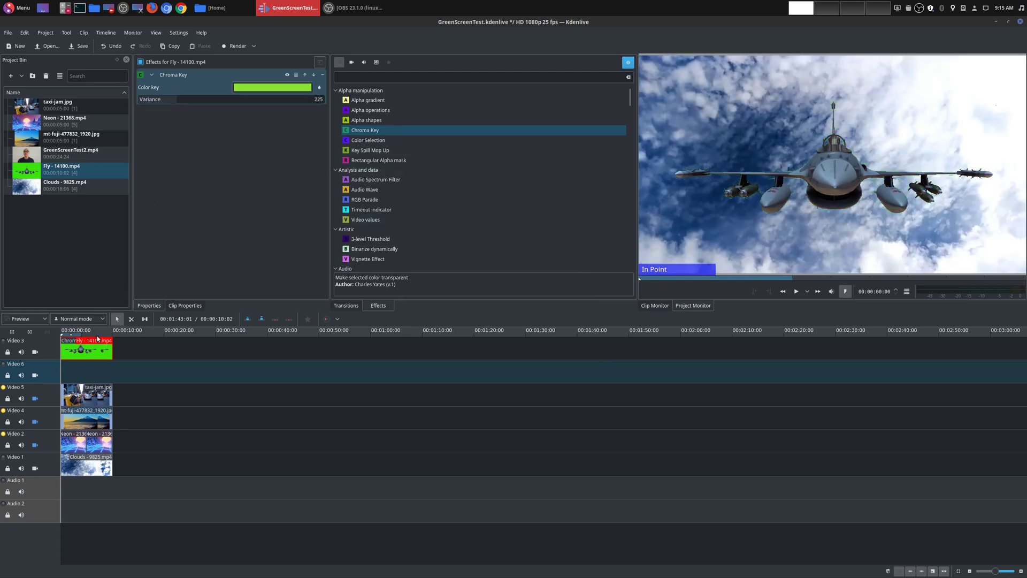
key(space)
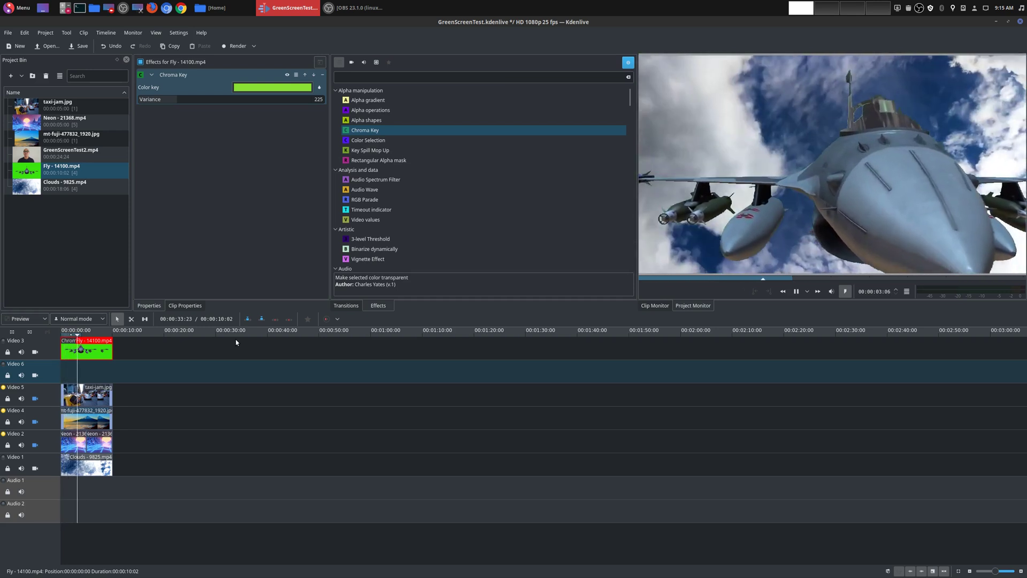
key(space)
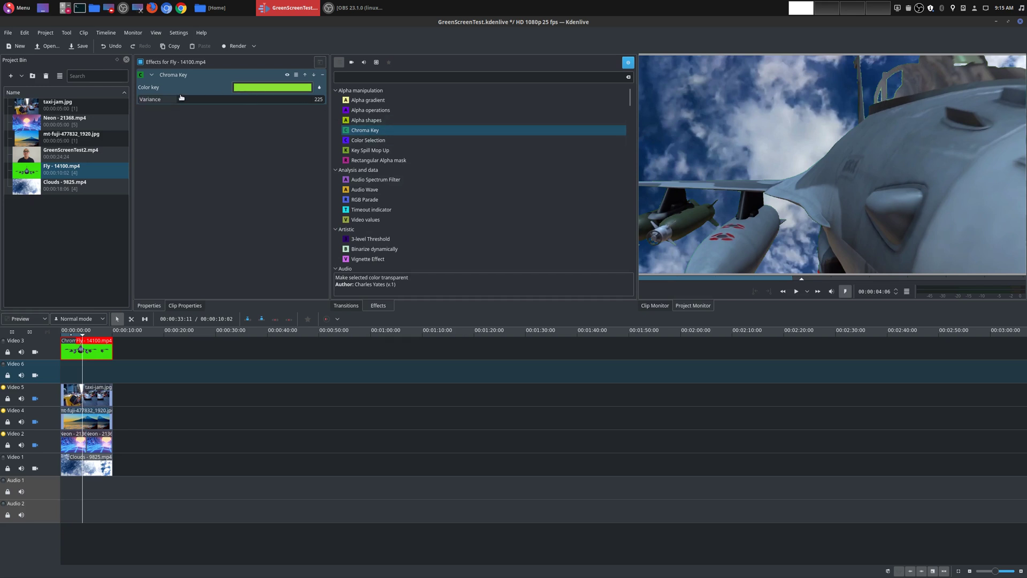
Fine-tune the jet's Variance to 246, scrub back to one second, and play the result
drag(178, 100, 188, 103)
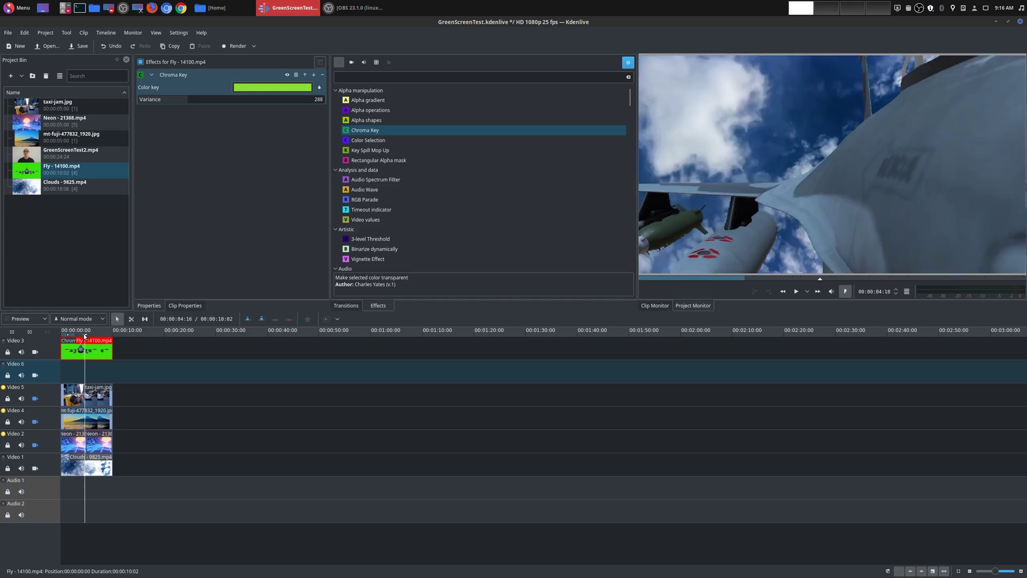
drag(84, 336, 52, 341)
drag(187, 100, 180, 102)
key(space)
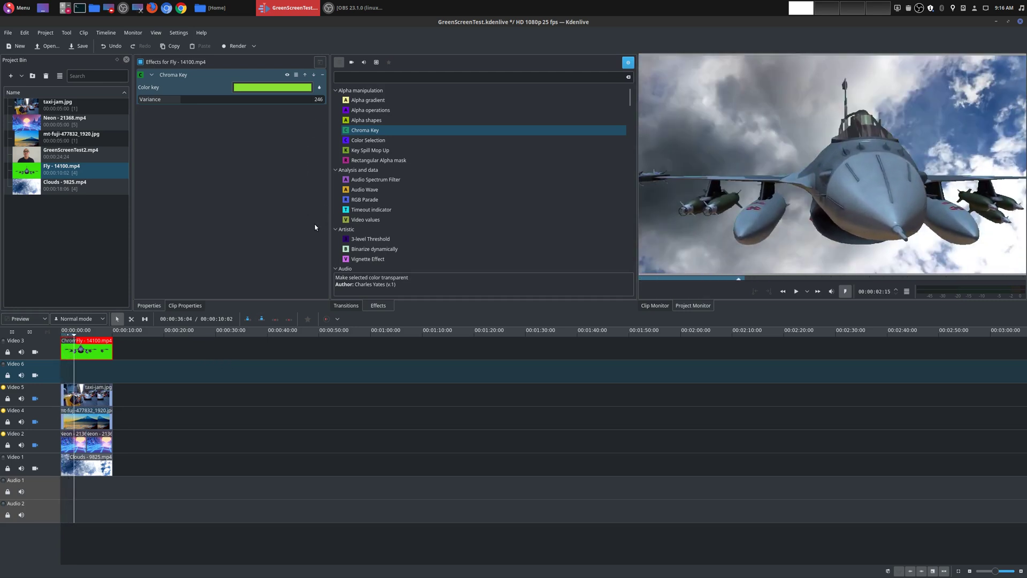
Hide the clouds track and play the keyed jet over the neon background
click(35, 468)
click(35, 445)
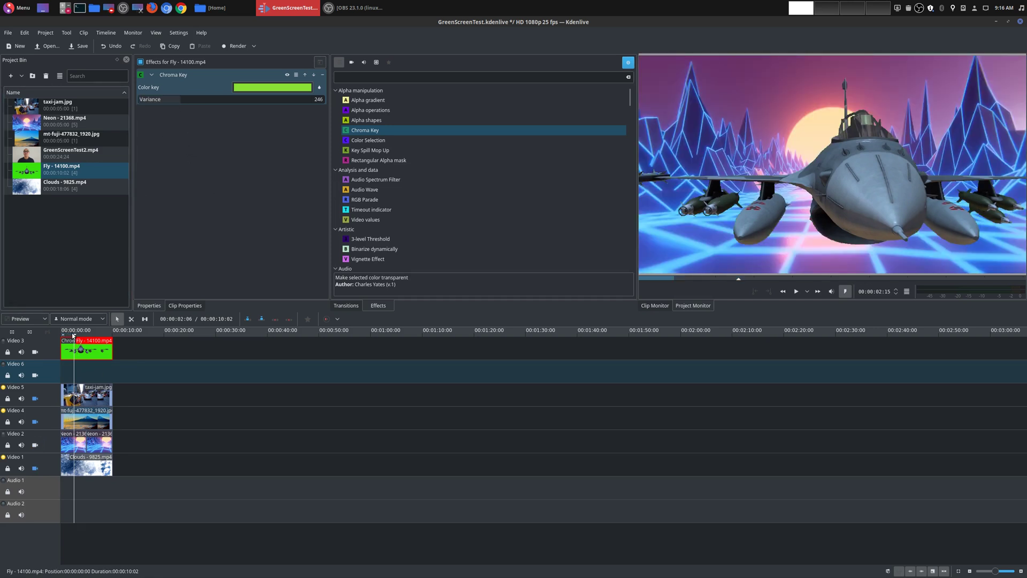
drag(73, 335, 39, 335)
key(space)
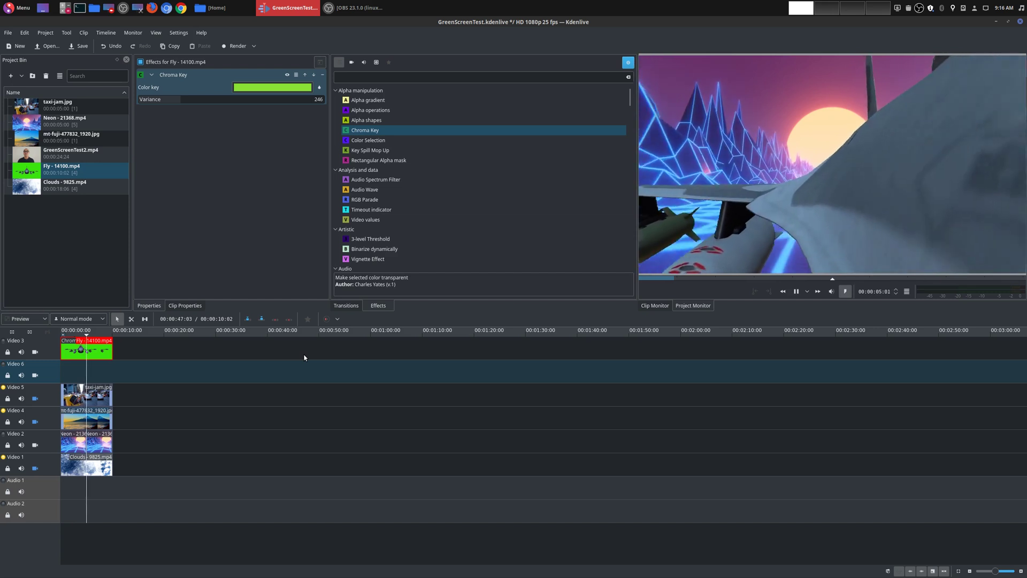
key(space)
Swap the neon track for the Mt Fuji background and play the jet over it
click(34, 444)
click(35, 422)
key(Home)
key(space)
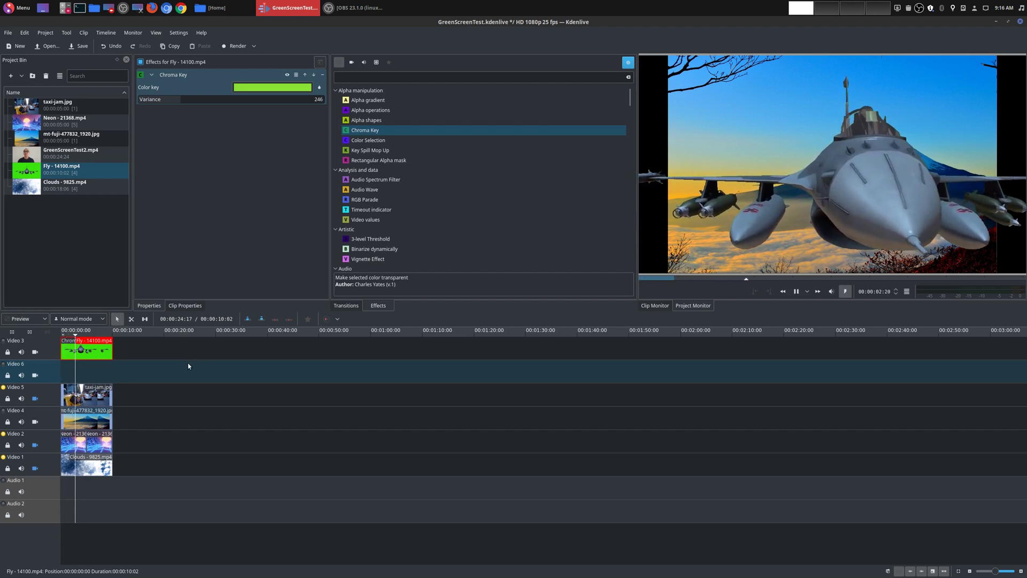
key(space)
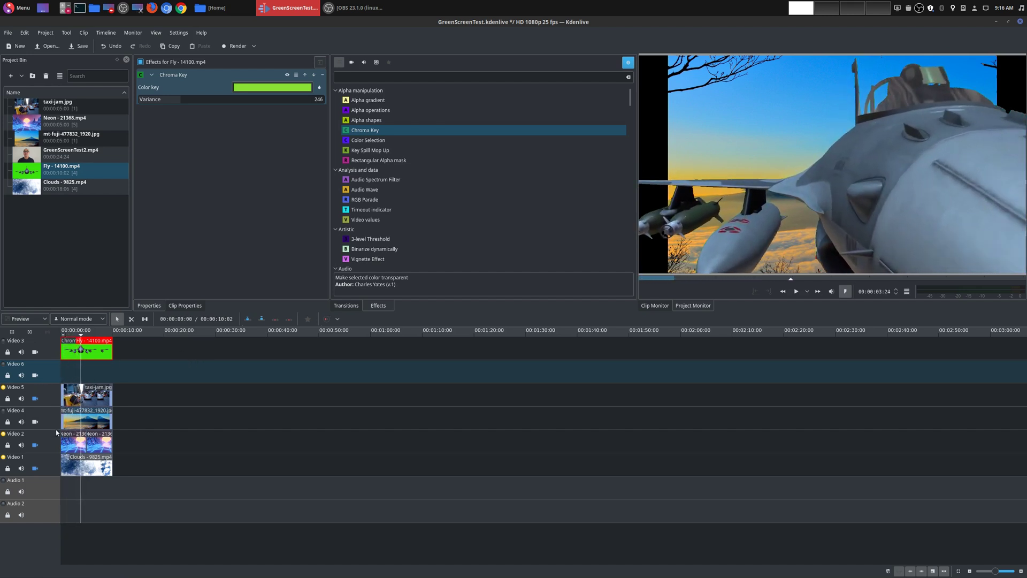
Swap Mt Fuji for the taxi street background, play the jet over it, and rewind
click(35, 421)
click(34, 398)
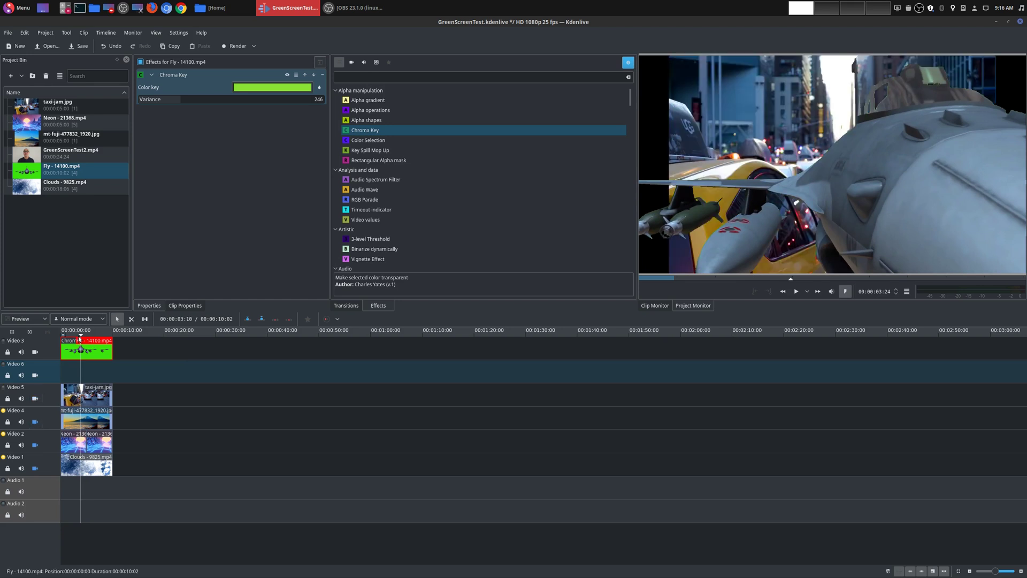
key(Home)
key(space)
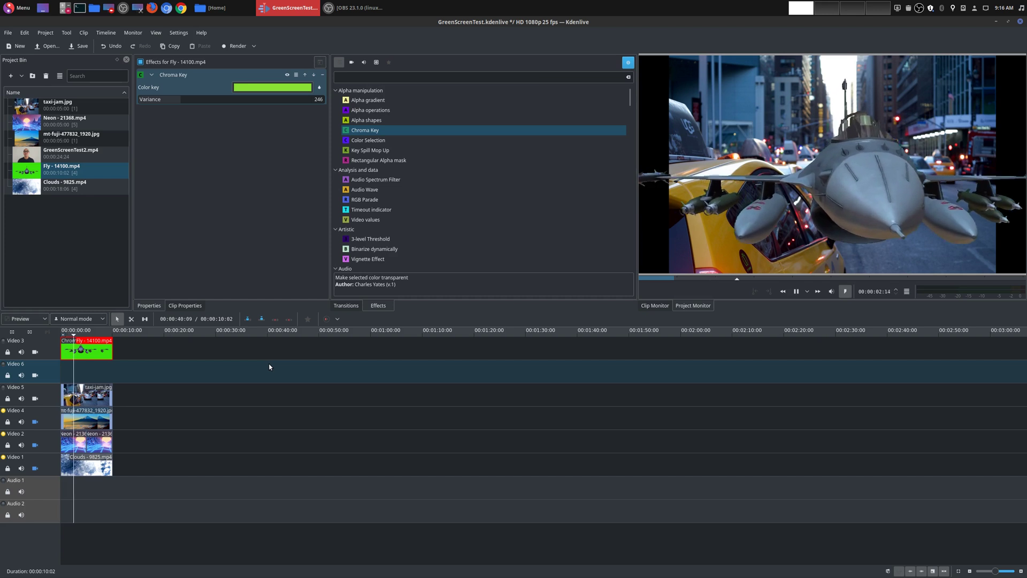
key(space)
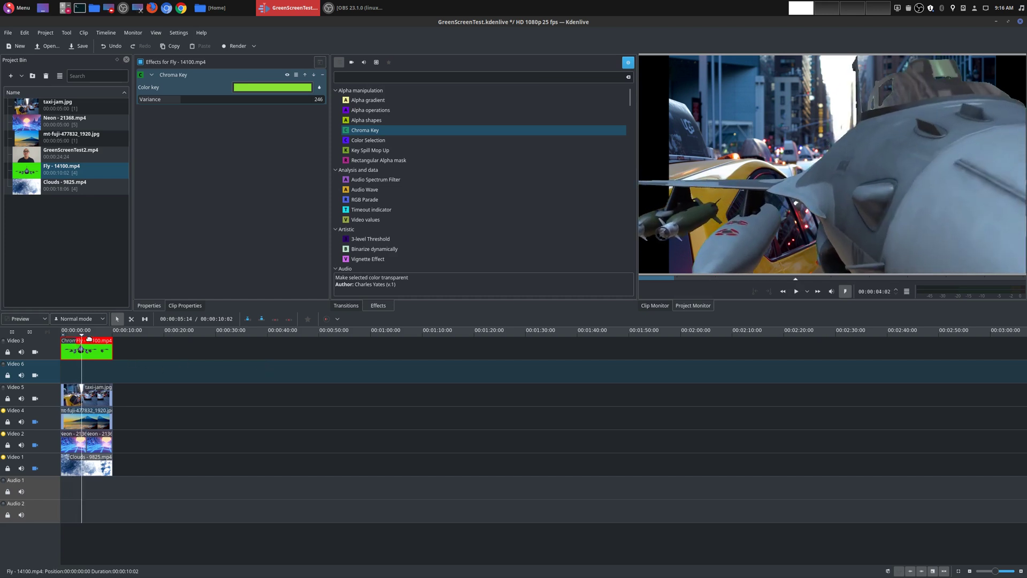
key(Home)
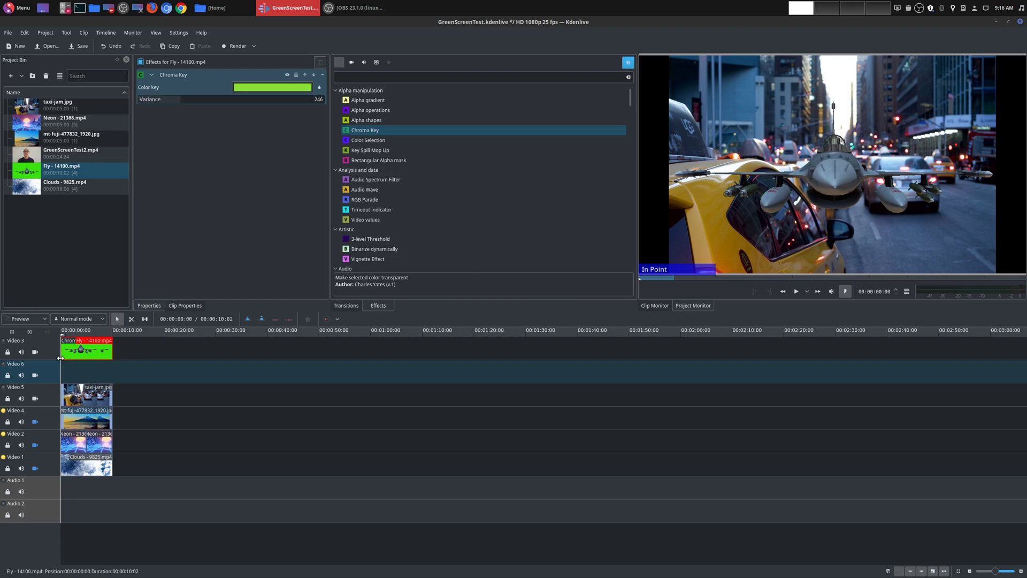
Hide the taxi track, view the jet against black, and retune Variance from 197 up to 271
click(35, 398)
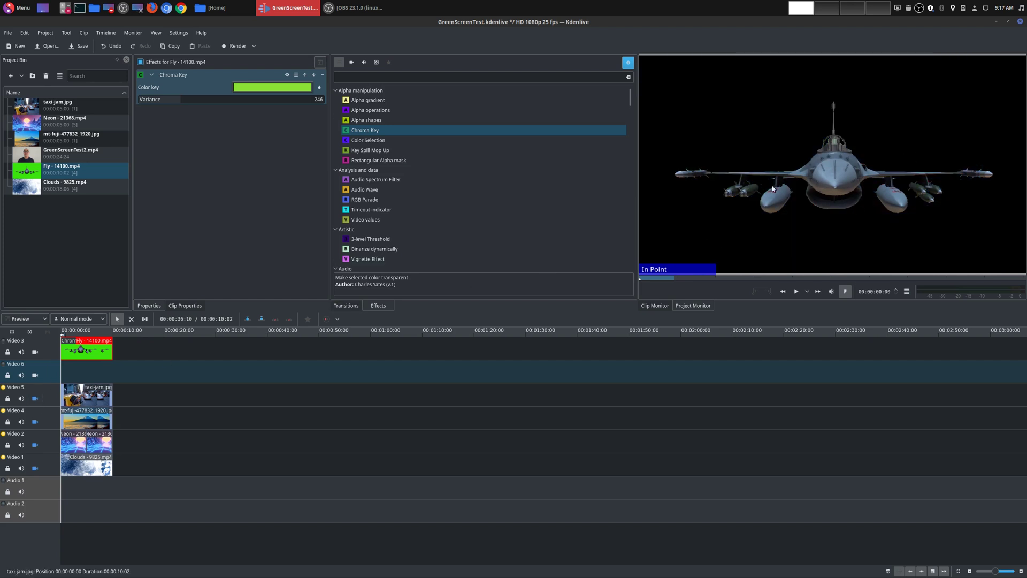
key(space)
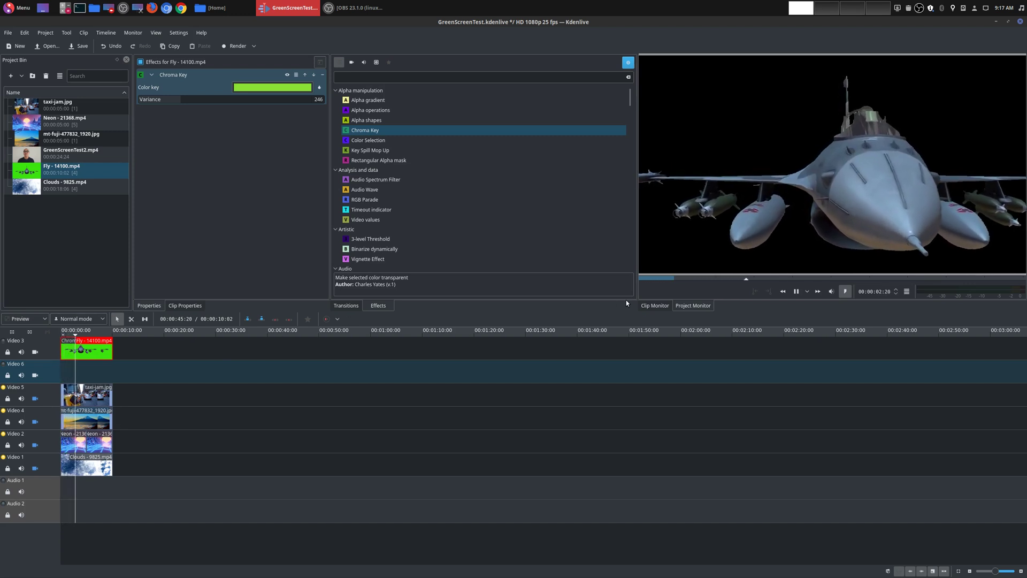
key(space)
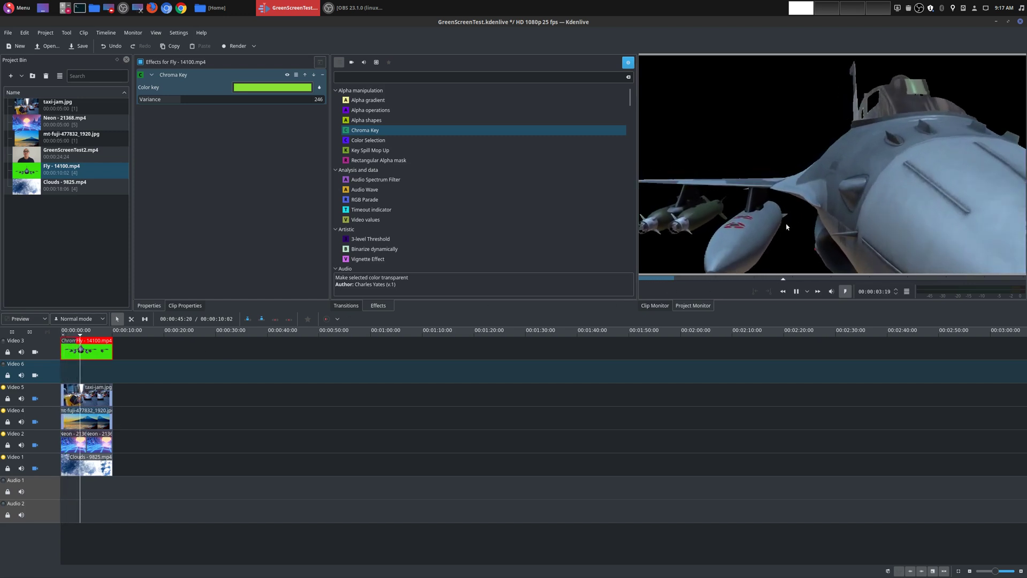
click(843, 166)
drag(190, 100, 173, 105)
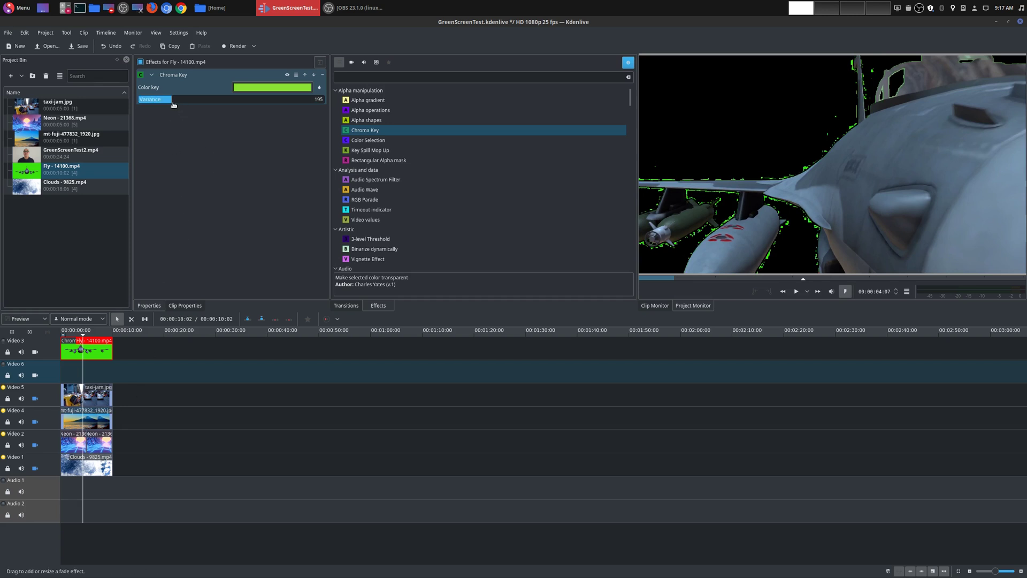
drag(174, 105, 184, 101)
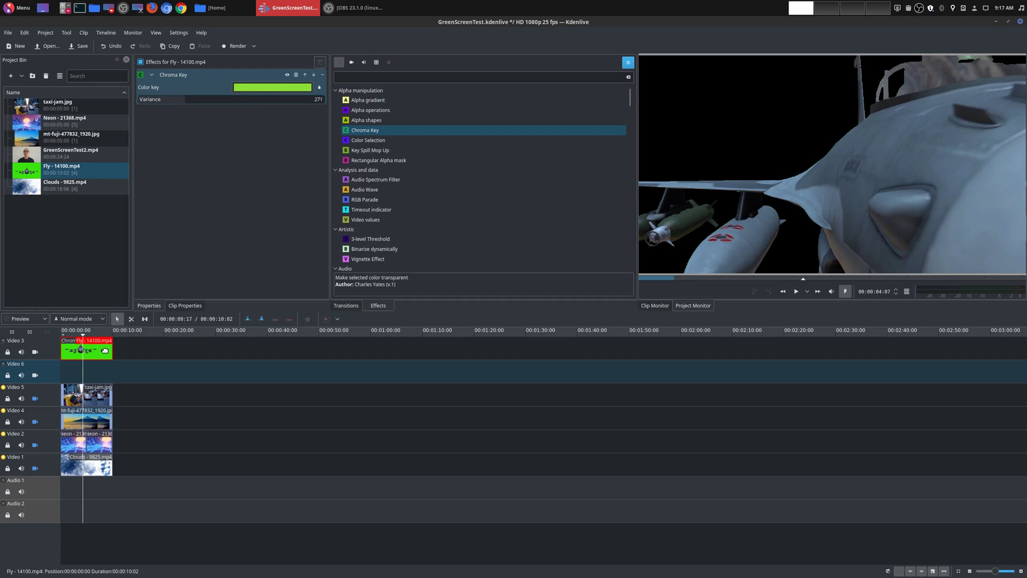
Show the clouds track again and enter 271 as the Chroma Key Variance
click(35, 468)
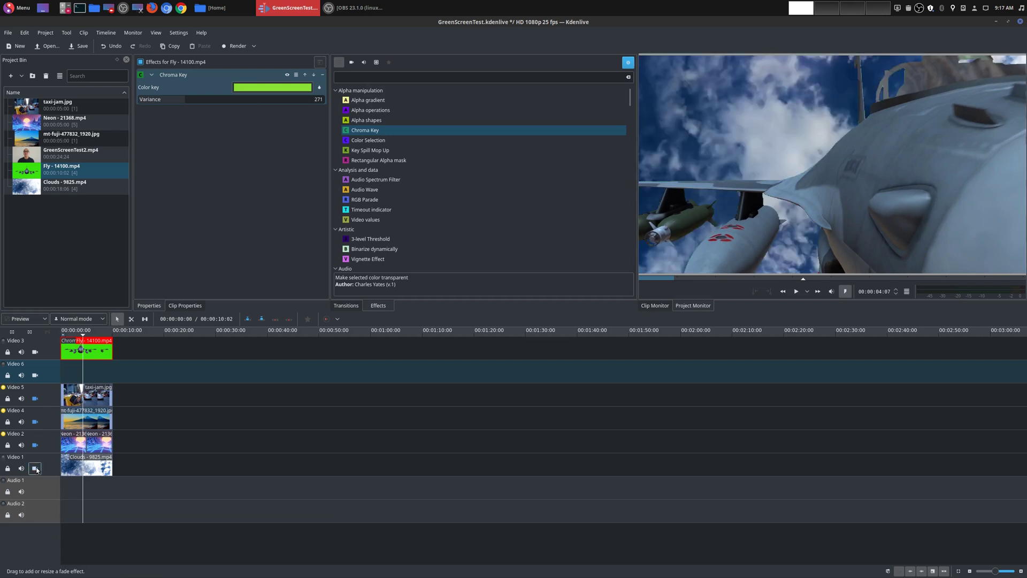
click(185, 100)
click(318, 98)
text(271)
key(Return)
Play the composite from the start, then lower the jet's Variance to 230
key(Home)
key(space)
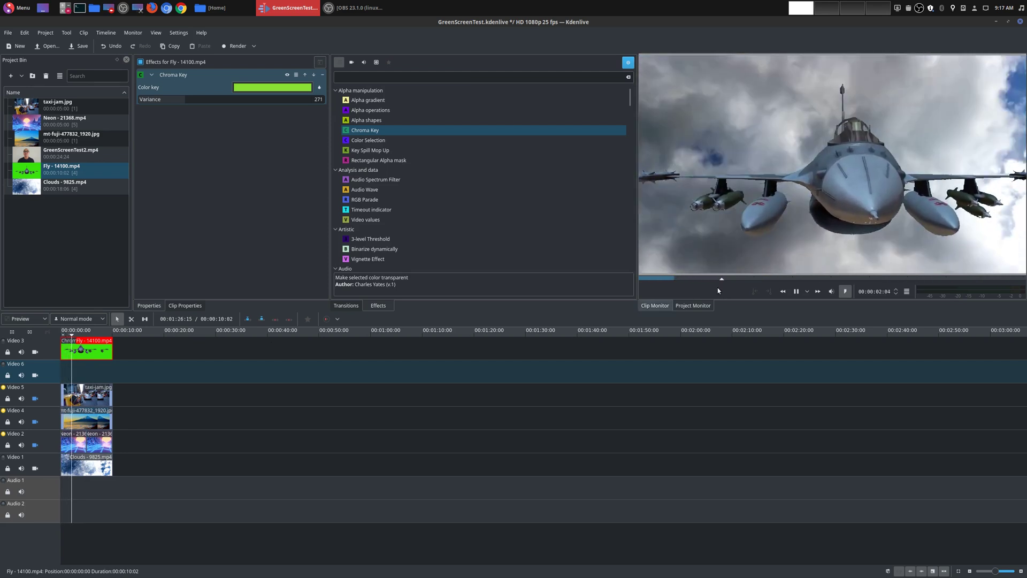
key(space)
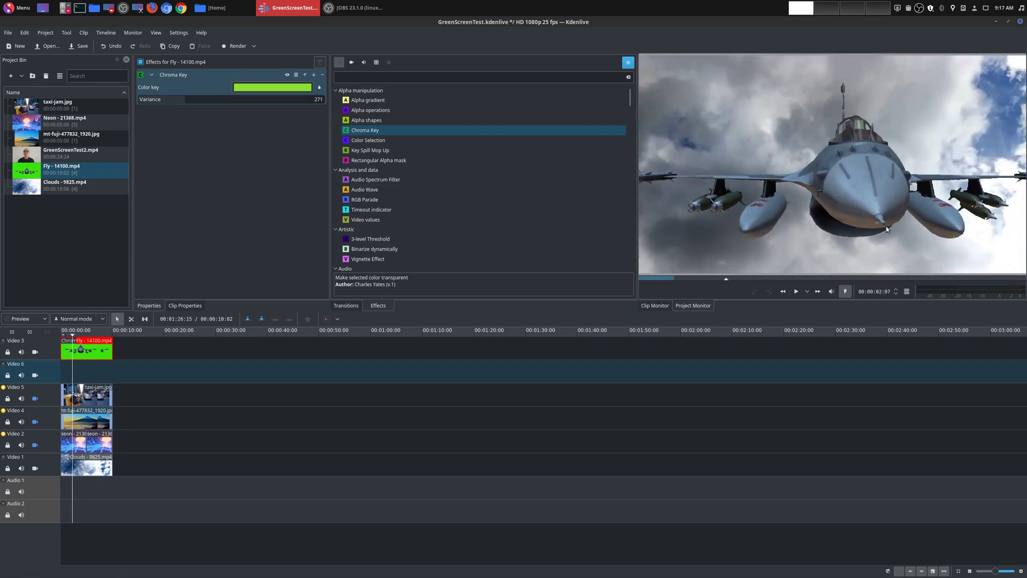
click(321, 99)
drag(180, 102, 179, 103)
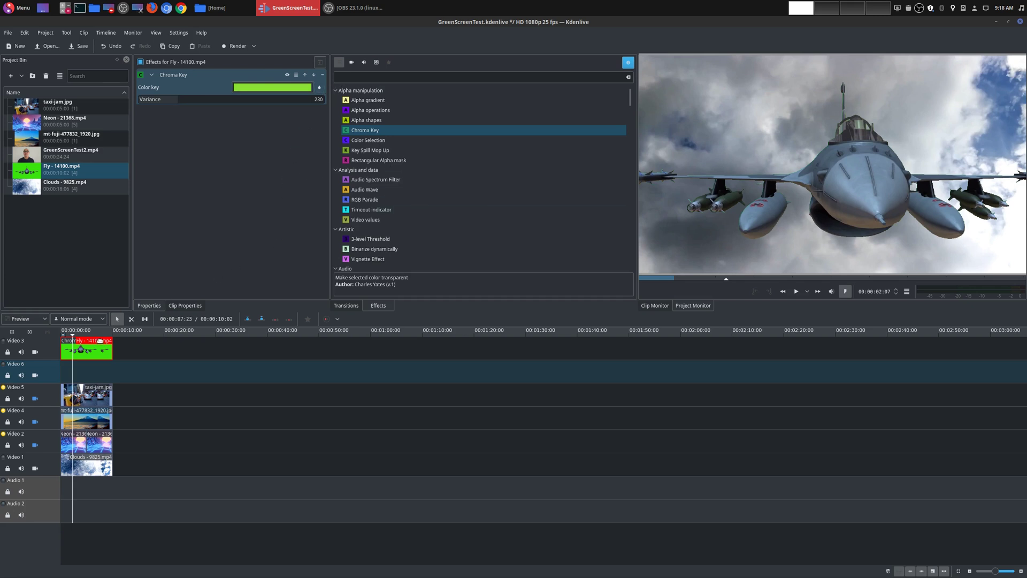
Remove the jet's Chroma Key, hide Video 3, and place GreenScreenTest2.mp4 on Video 6 at the start
click(323, 74)
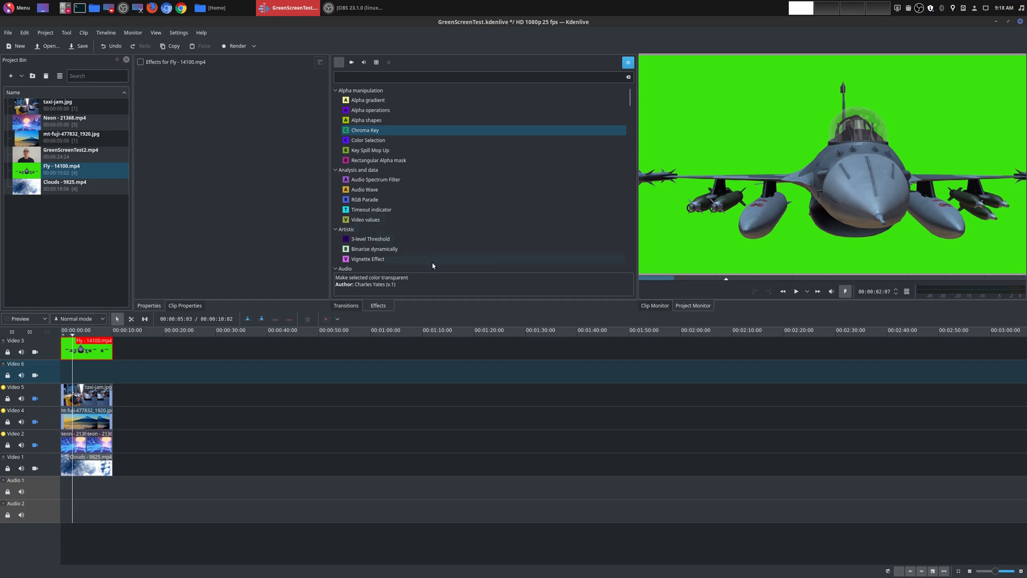
click(35, 351)
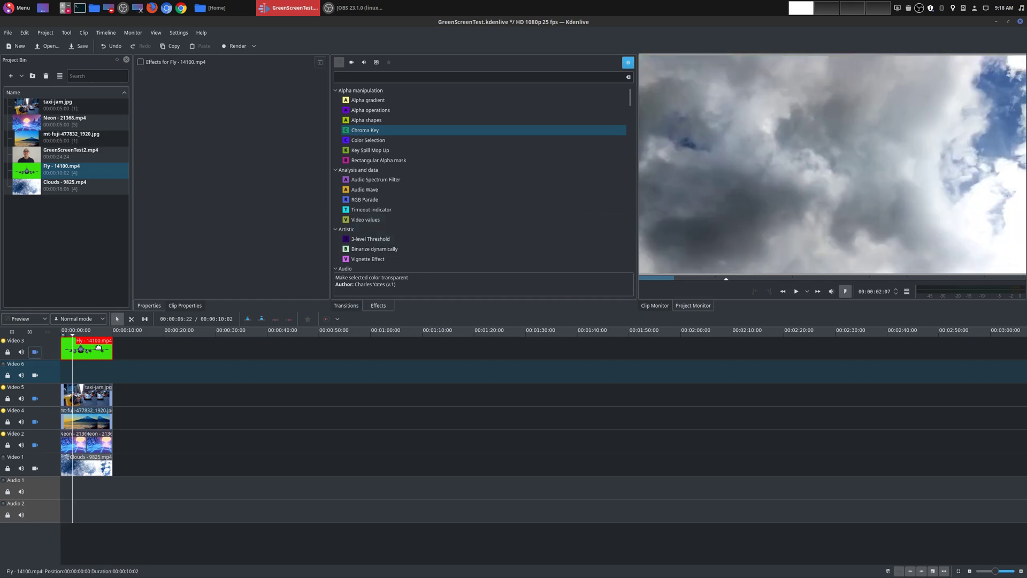
drag(81, 154, 116, 373)
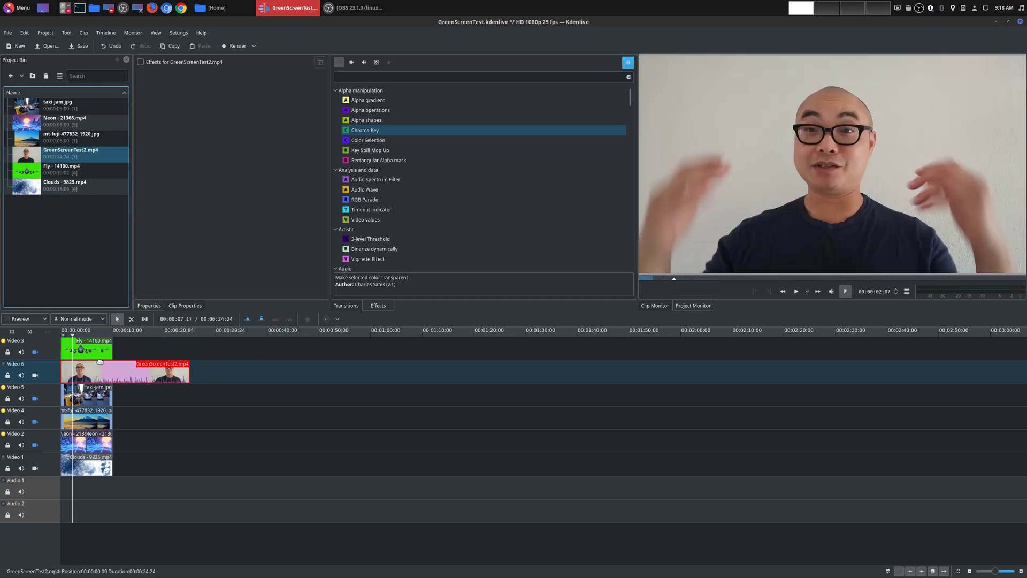
click(73, 339)
drag(73, 338, 59, 336)
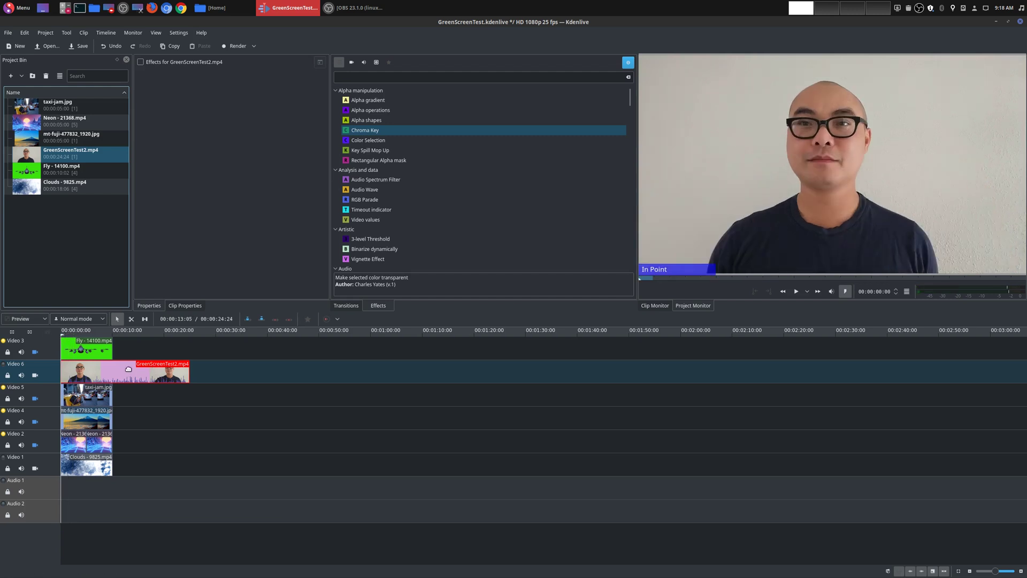
Add Chroma Key to the presenter clip, sampling the white wall as key colour and lowering variance
drag(377, 131, 145, 368)
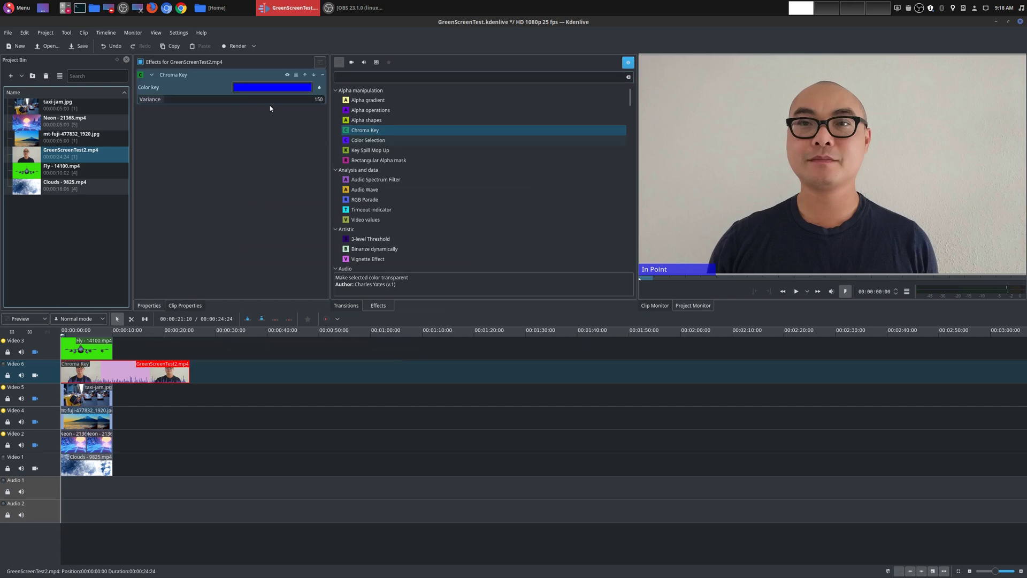
click(276, 89)
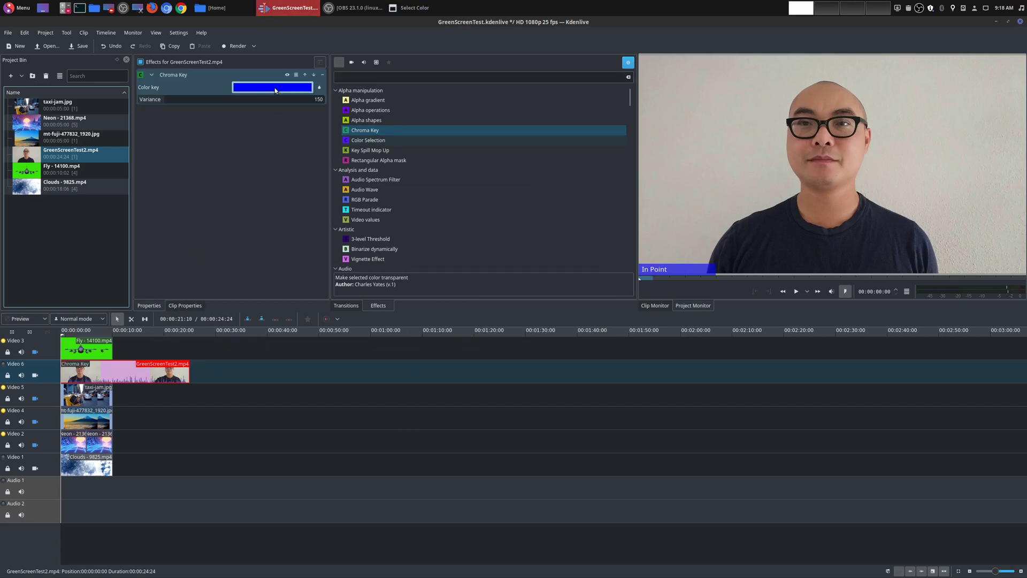
click(320, 87)
click(719, 95)
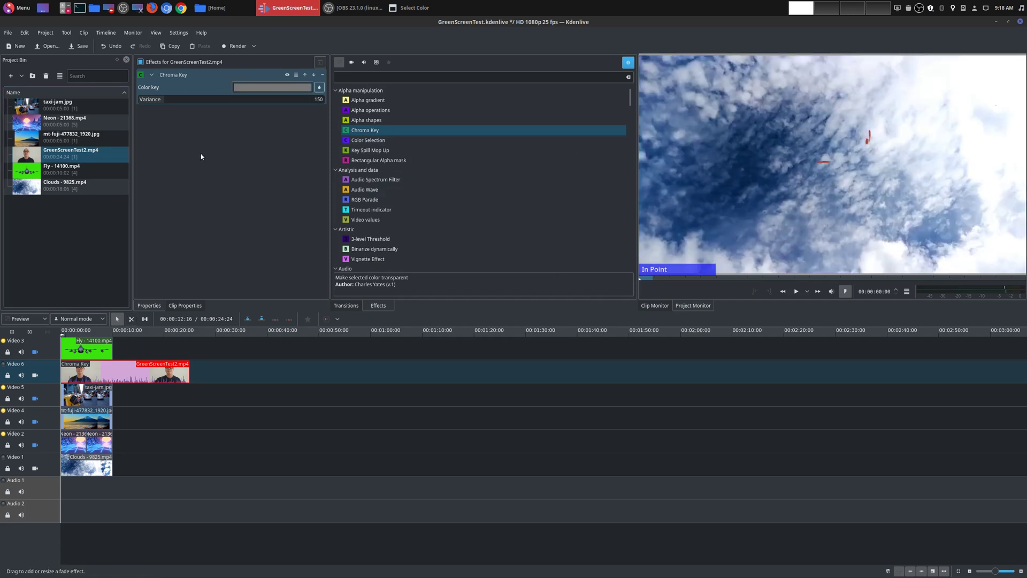
drag(285, 97, 141, 104)
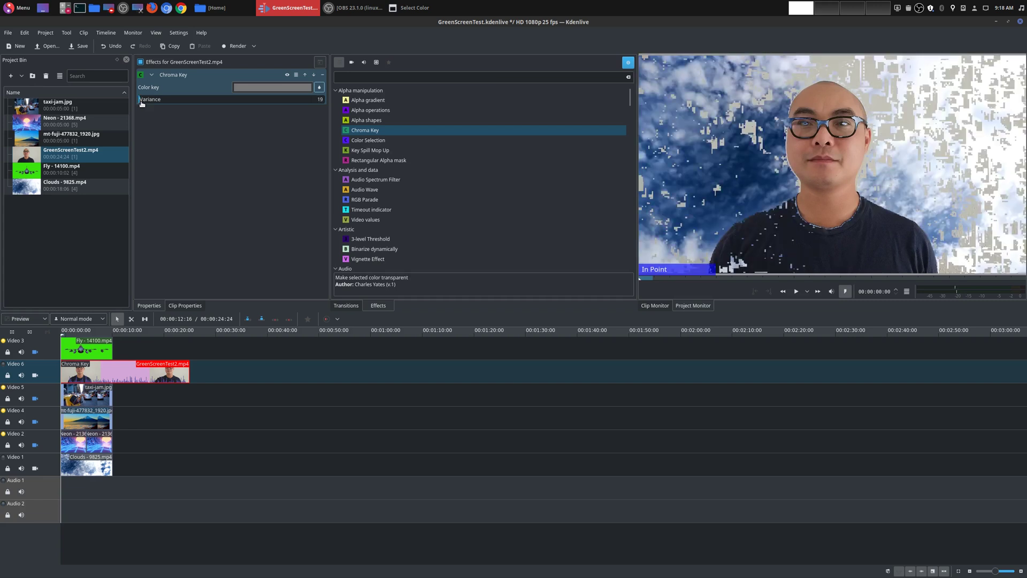
Hide the Video 1 cloud track and play the preview to check the key, returning to the start
key(space)
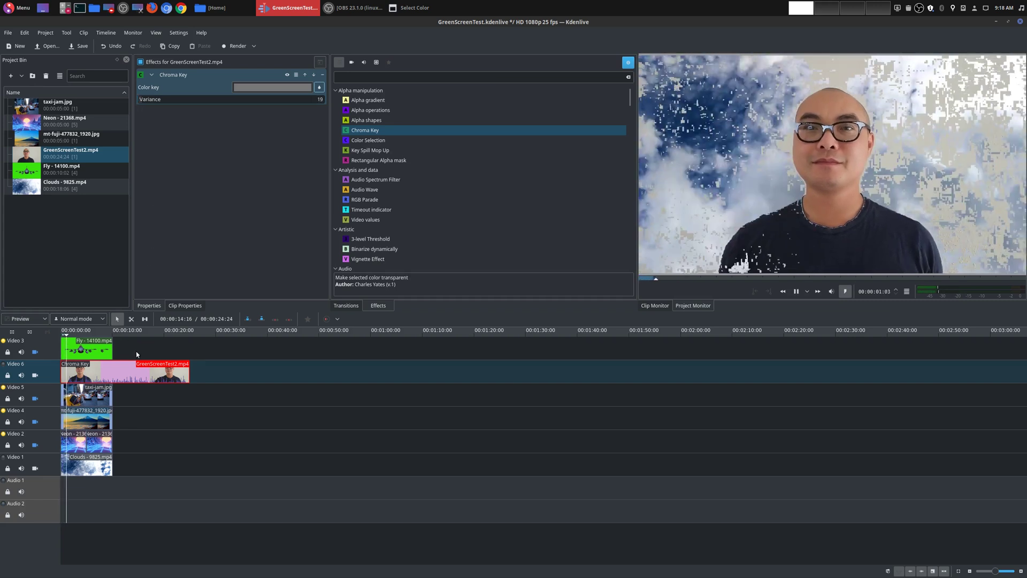
key(space)
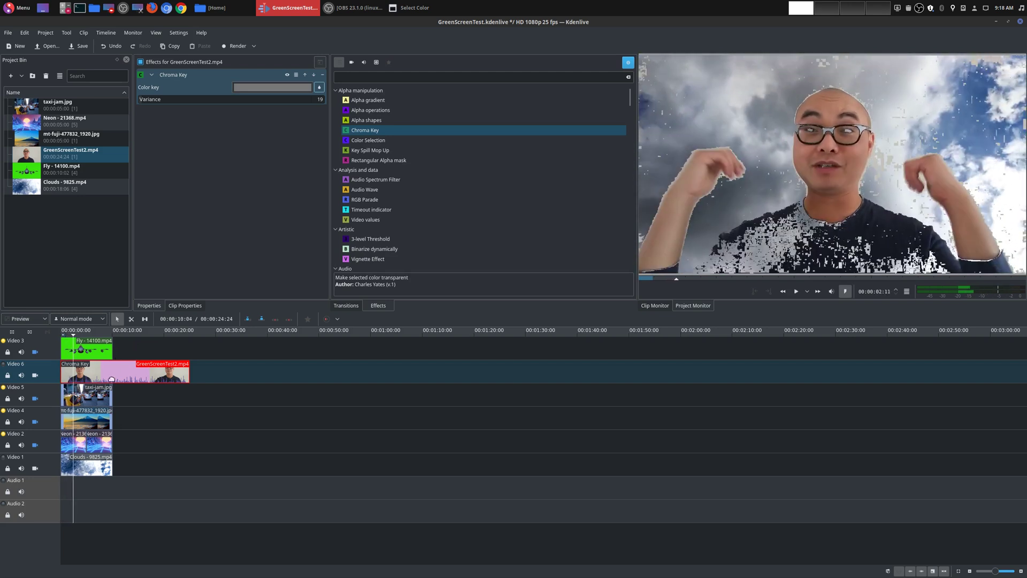
click(35, 468)
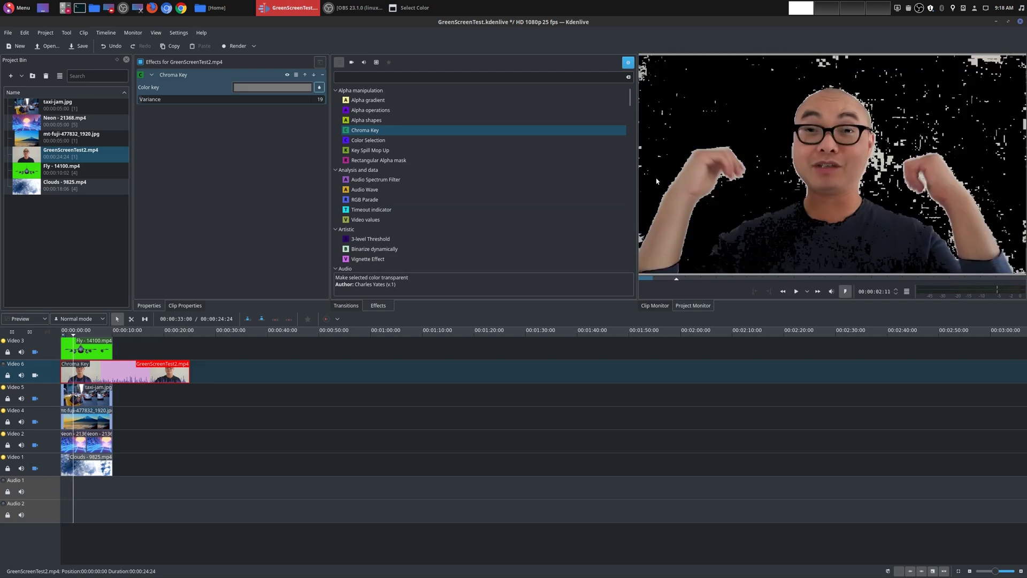
key(space)
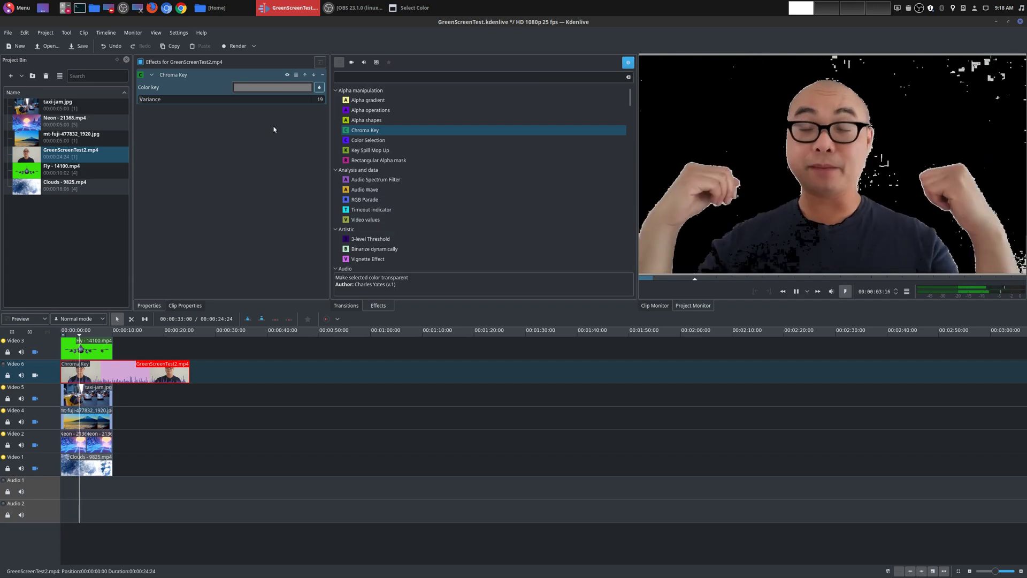
key(space)
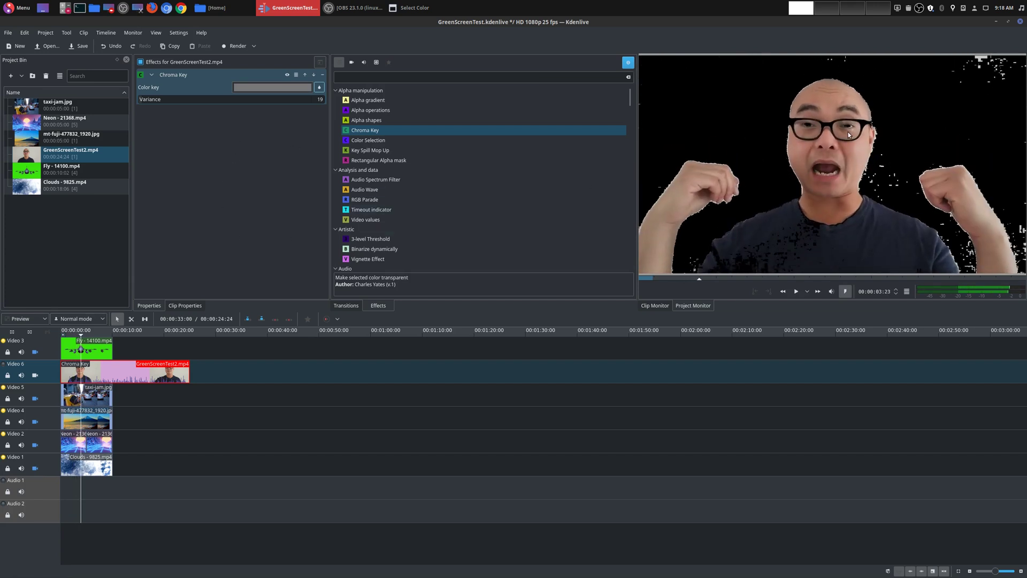
key(space)
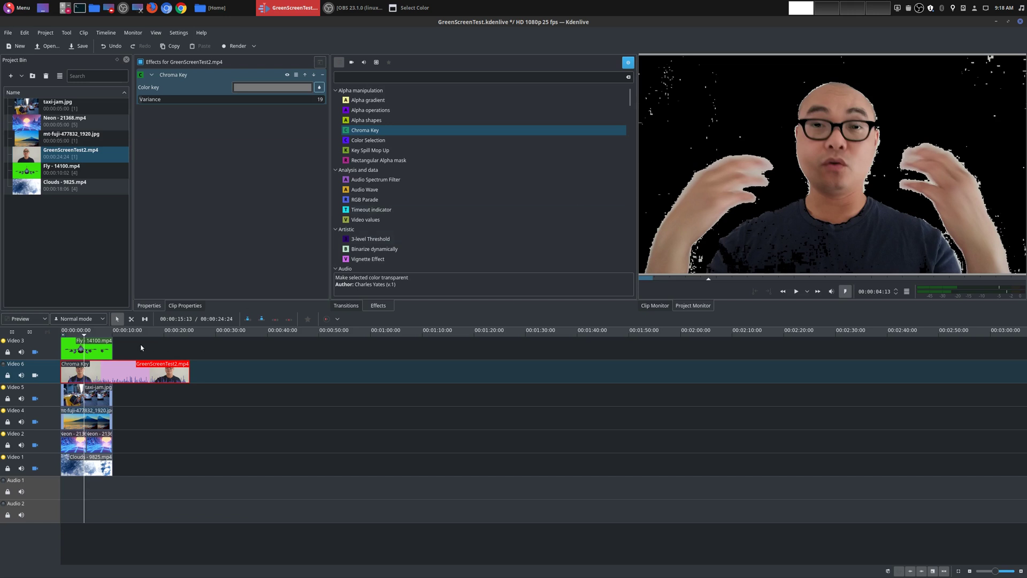
key(Home)
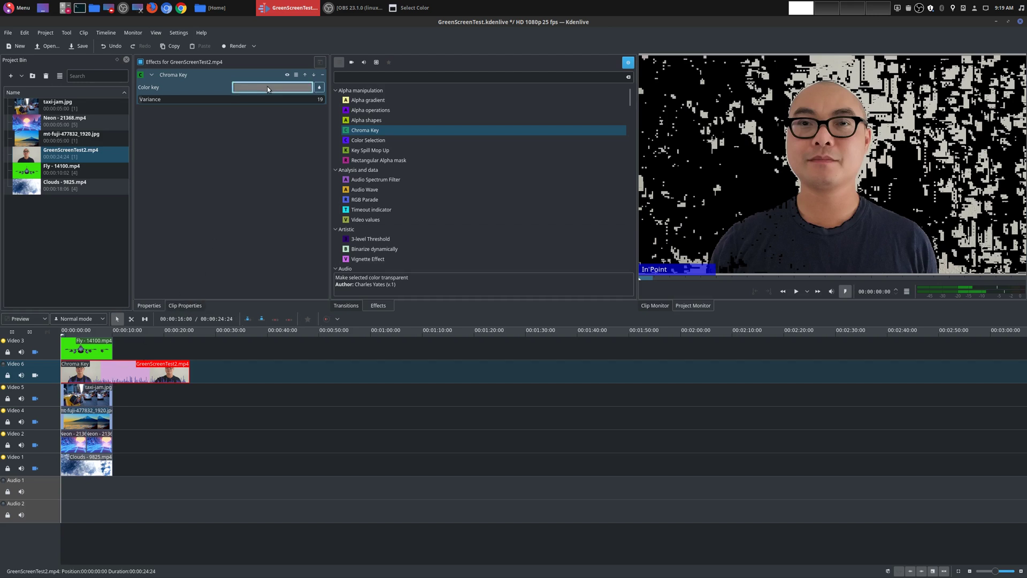
Keep the white key colour, lower variance, and preview while toggling the cloud and taxi tracks
click(594, 334)
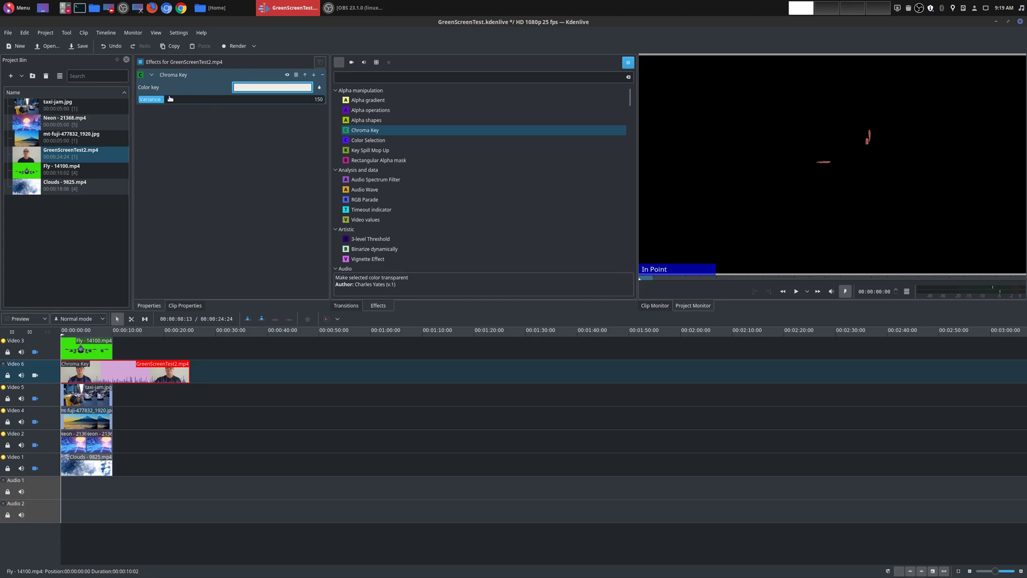
drag(165, 100, 142, 102)
key(space)
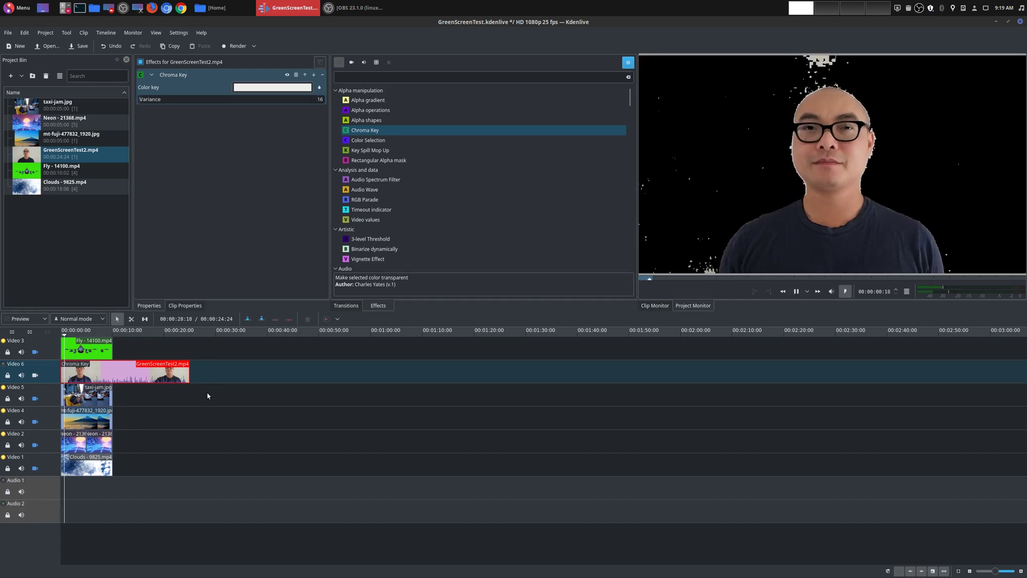
click(35, 469)
click(36, 469)
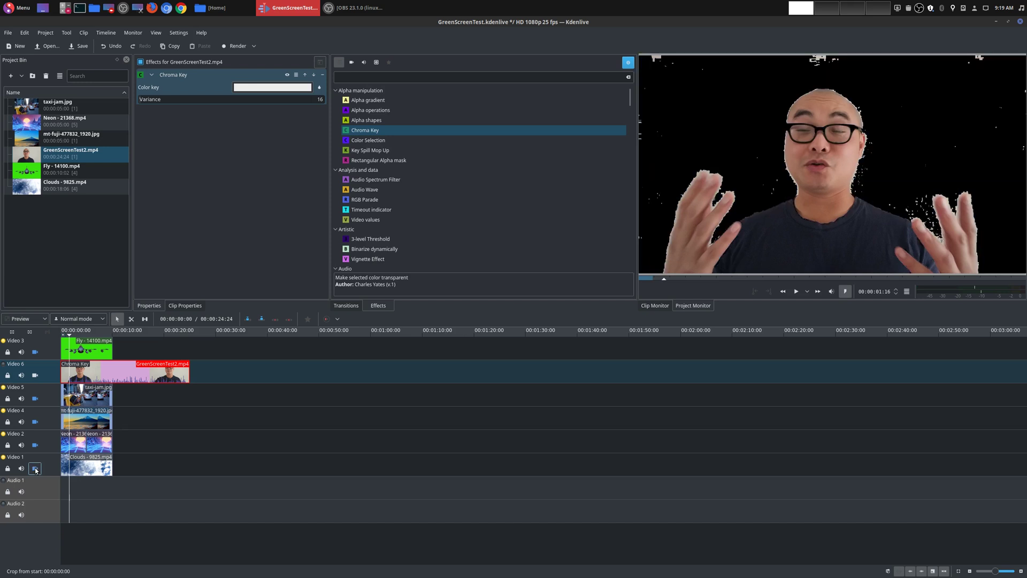
click(35, 398)
click(35, 399)
Change the presenter's key colour to a light grey swatch and set variance to 30
click(245, 89)
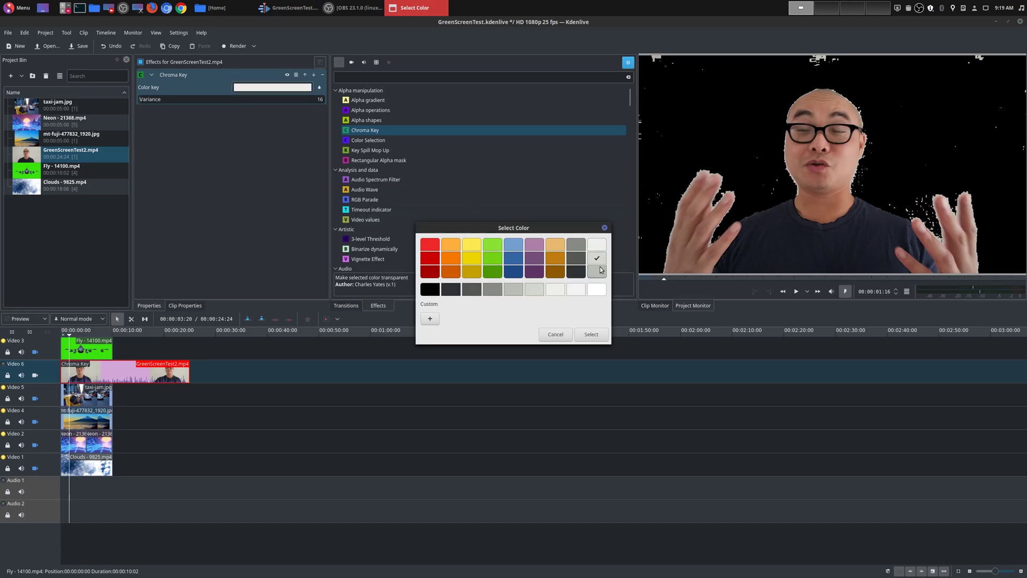
click(591, 334)
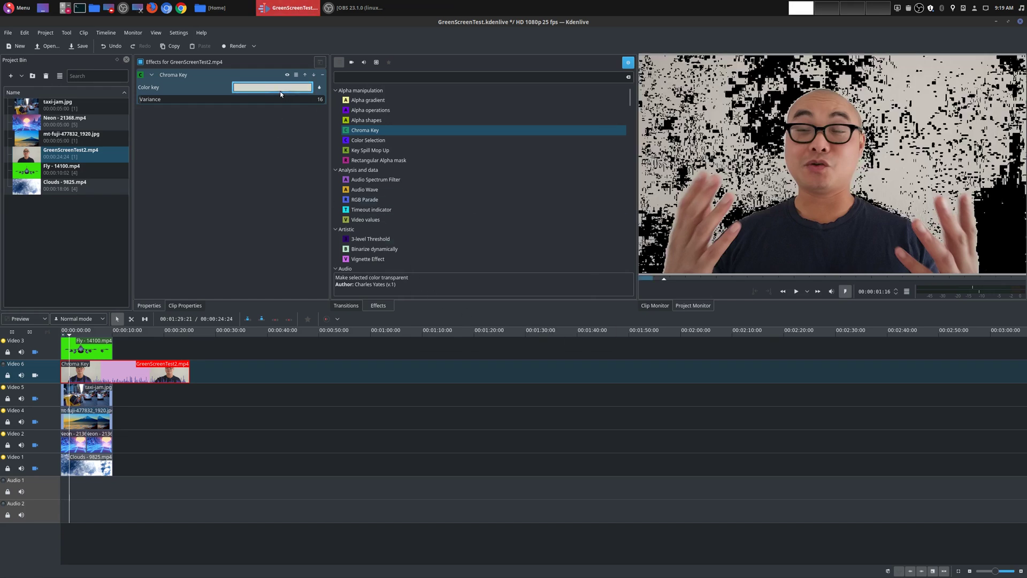
click(270, 87)
click(593, 270)
click(591, 335)
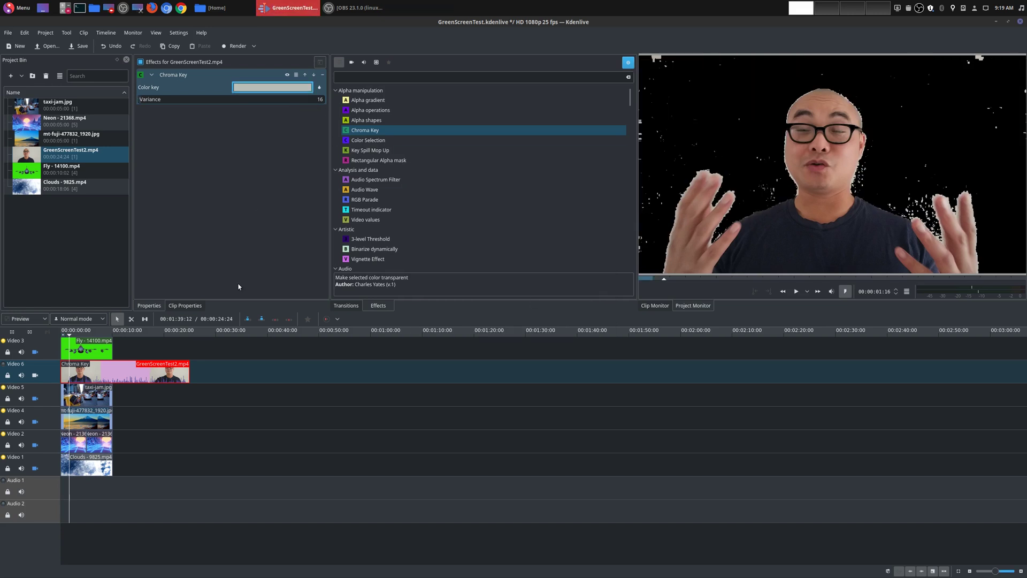
scroll(142, 101, up, 14)
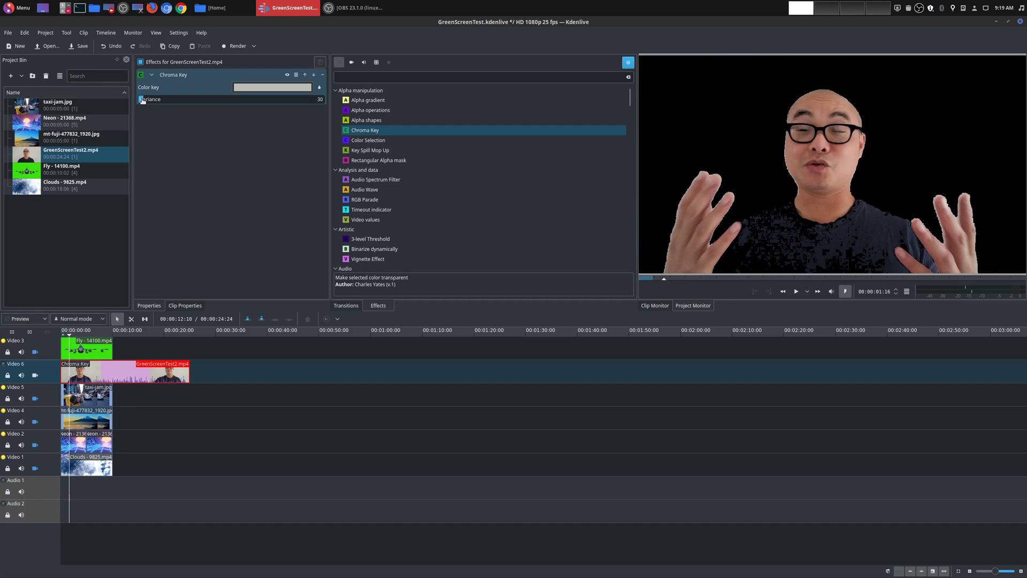
Set the presenter key variance to 23, show the neon and jet tracks, and play the preview
scroll(142, 101, down, 7)
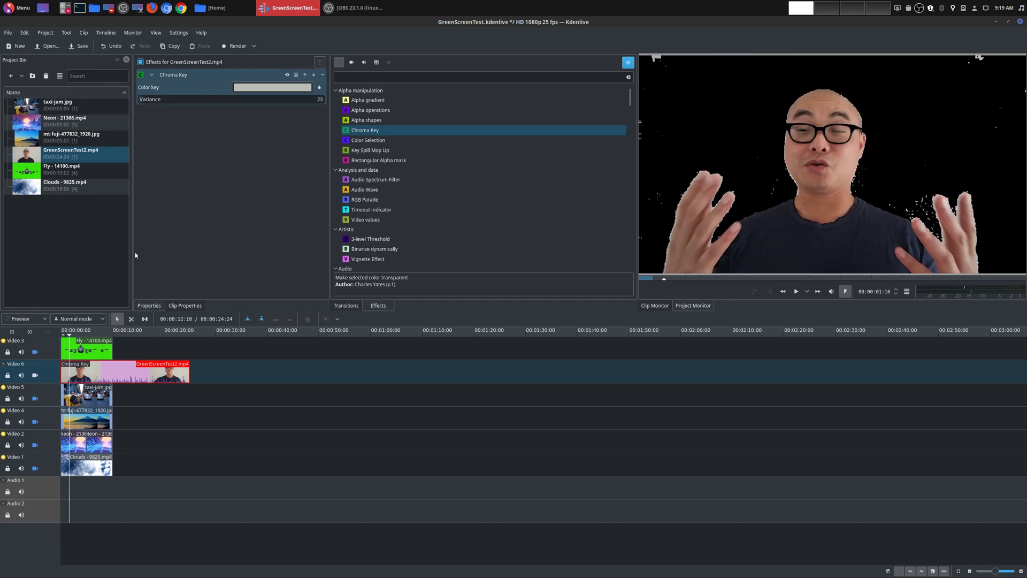
click(40, 449)
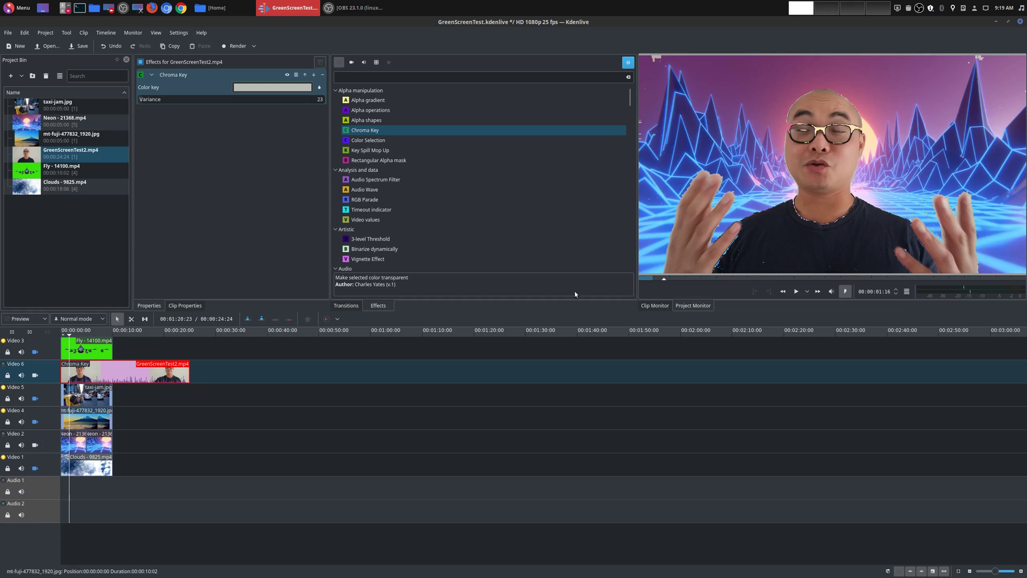
click(911, 250)
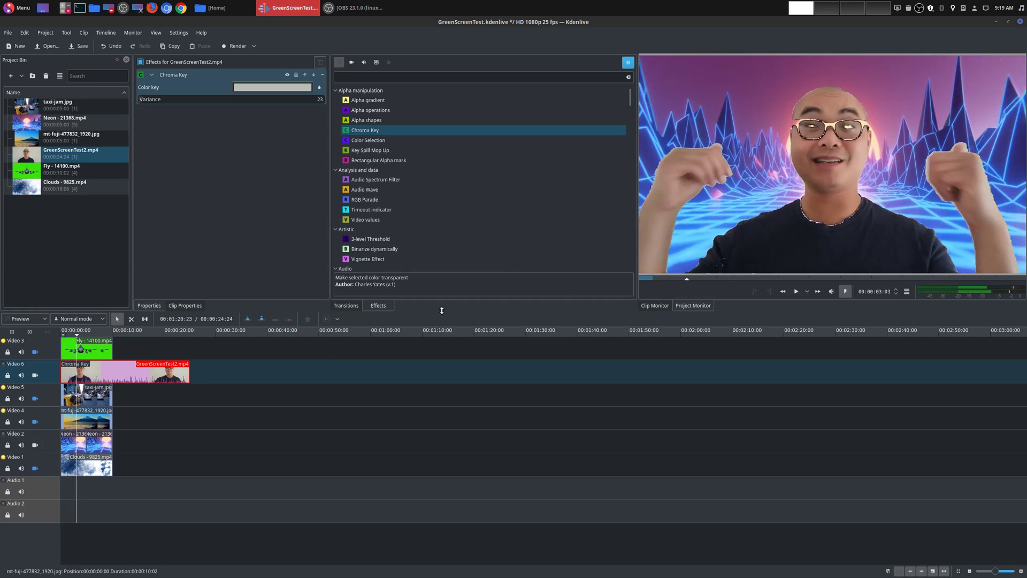
click(35, 351)
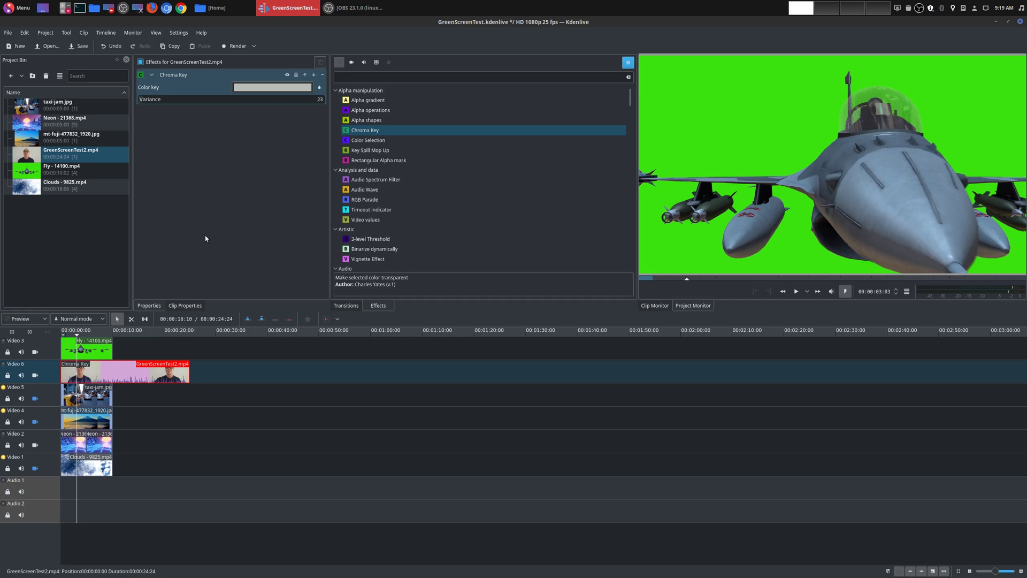
Add a green Chroma Key with variance 278 to the Fly jet clip, then play from the start
click(106, 353)
drag(366, 131, 85, 349)
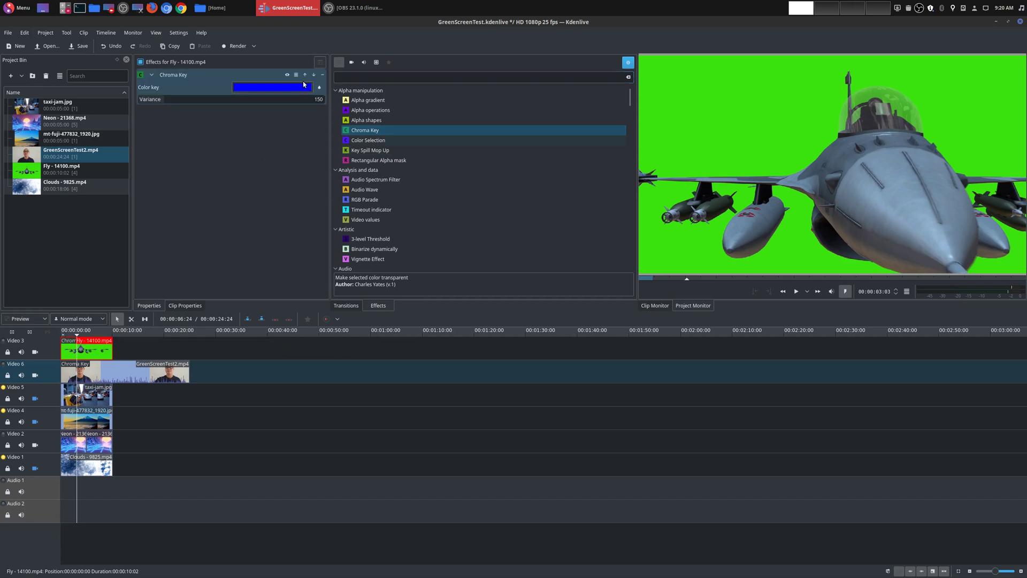
click(270, 87)
click(490, 248)
click(591, 335)
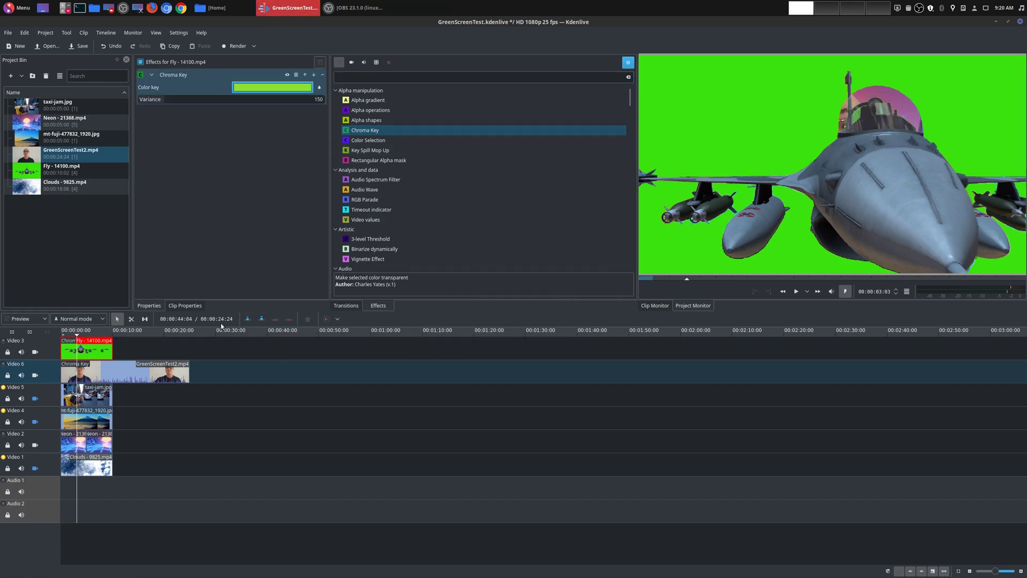
drag(159, 102, 187, 104)
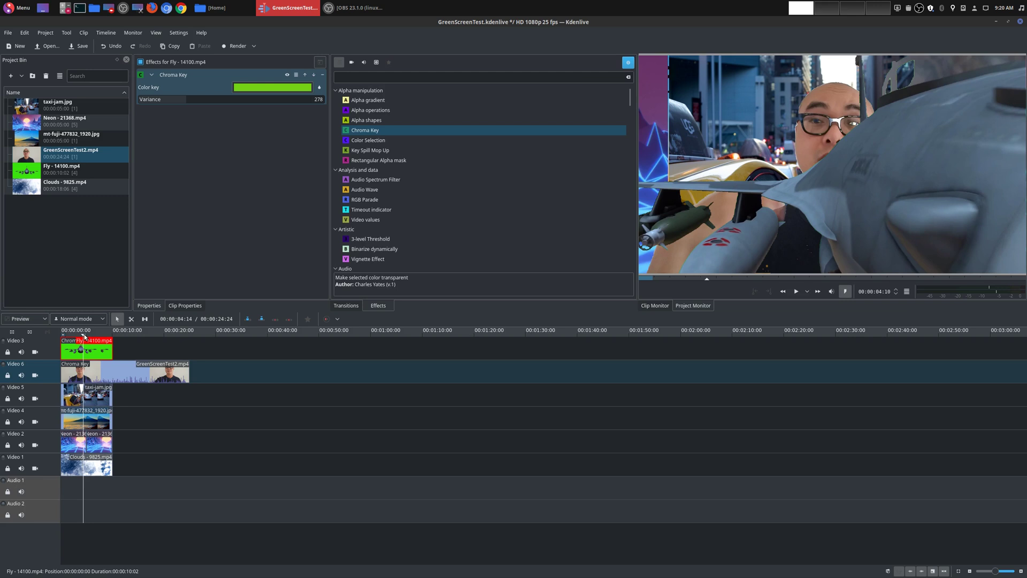
key(Home)
key(space)
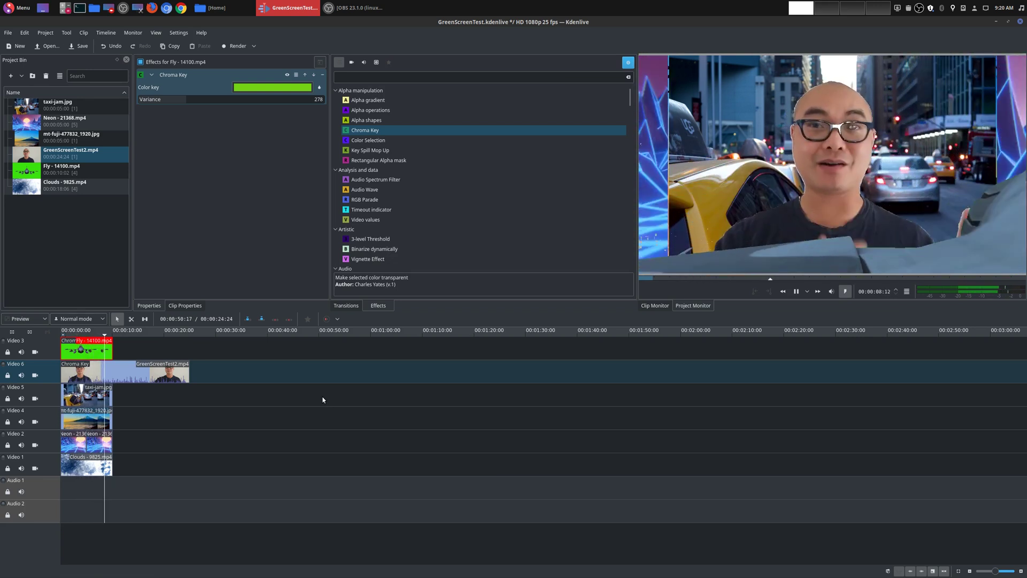
key(space)
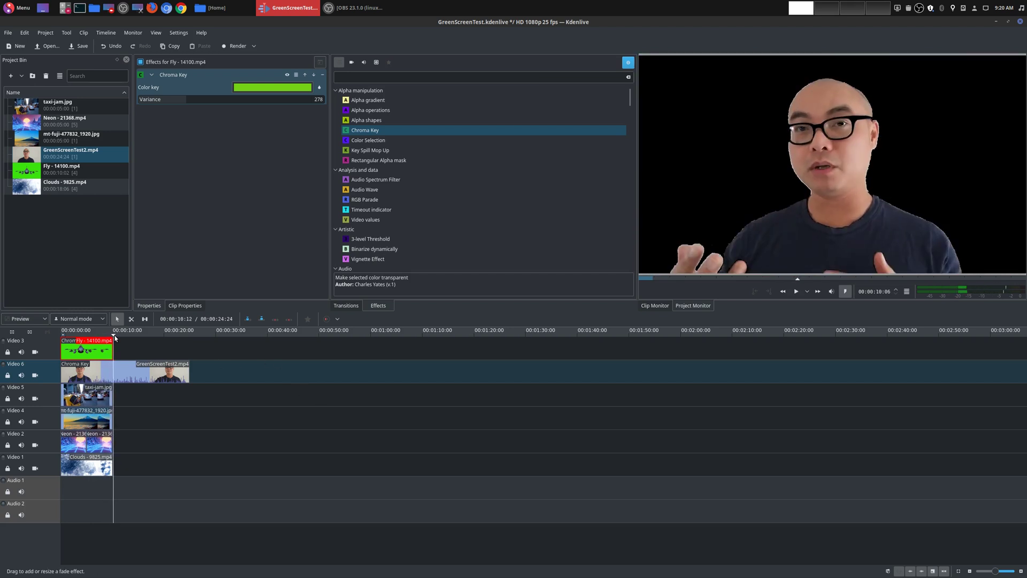
drag(114, 334, 70, 339)
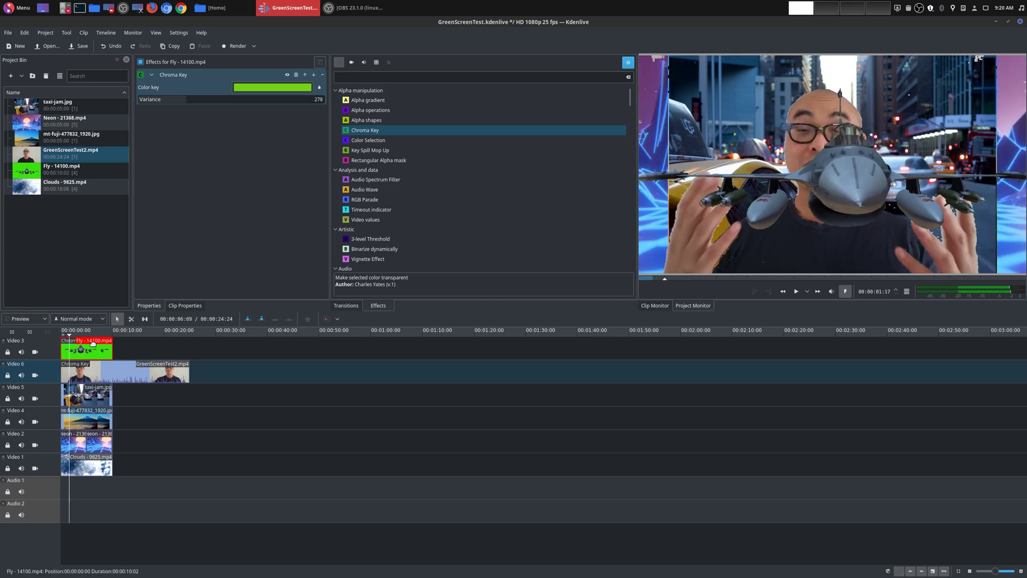
drag(69, 336, 77, 333)
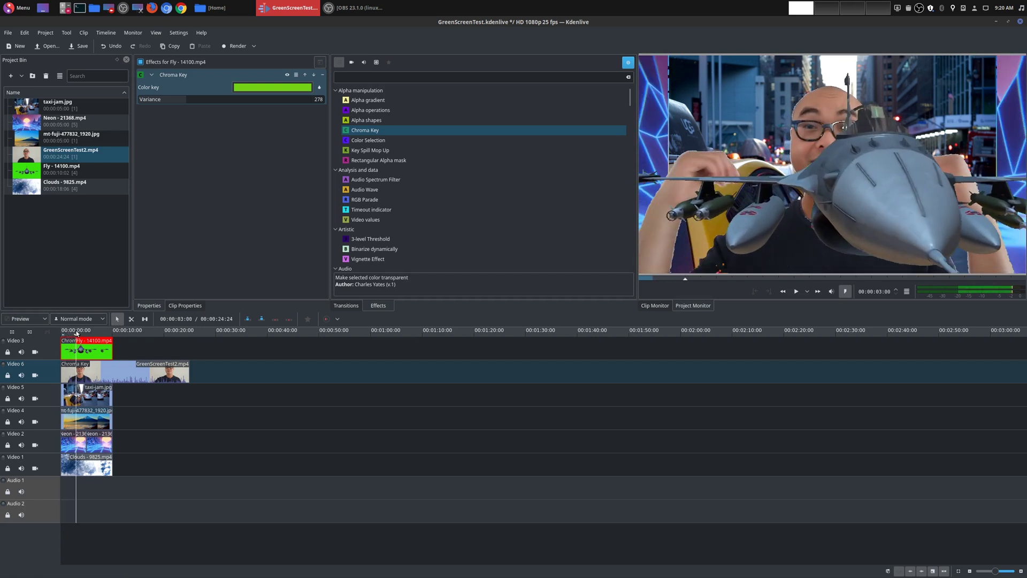
key(space)
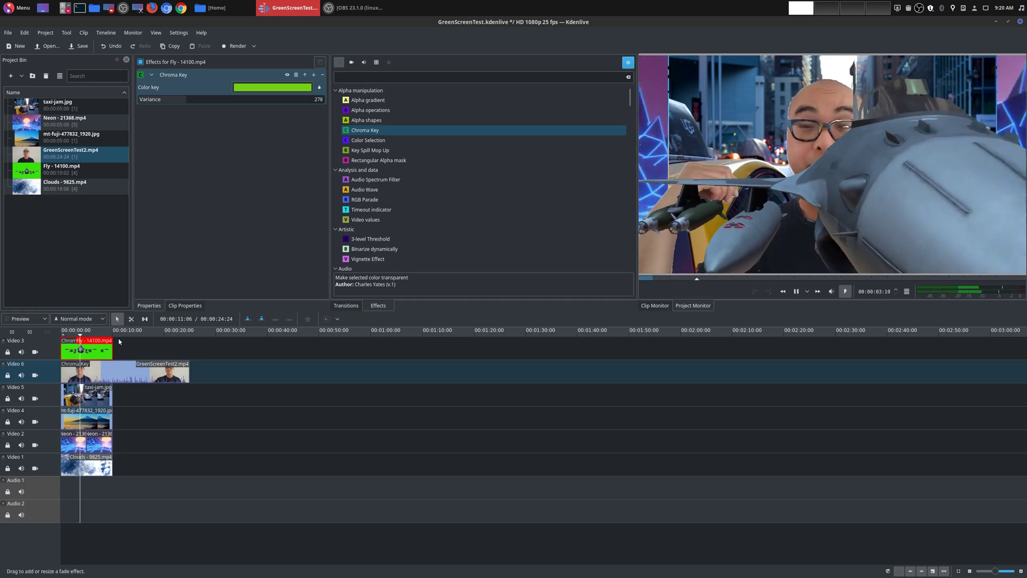